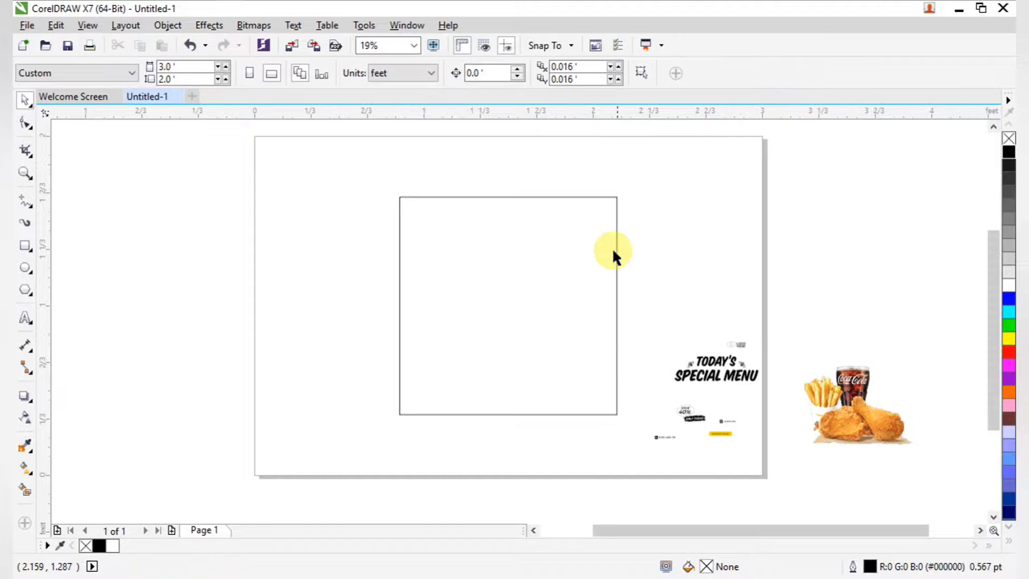
Apply an elliptical fountain fill to the empty square at the centre of the page.
{"action": "left_click", "coordinate": [616, 254]}
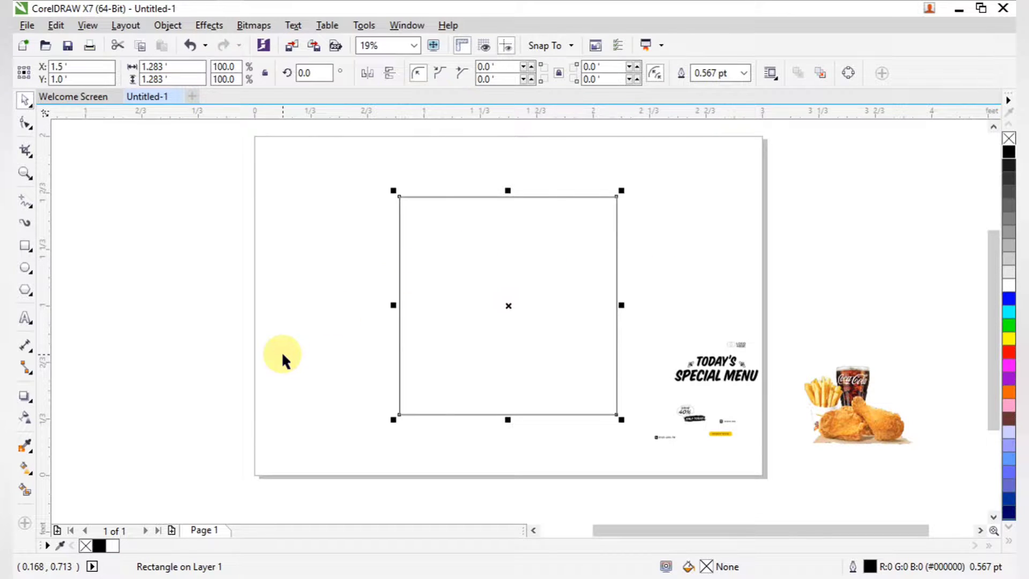
{"action": "left_click", "coordinate": [24, 496]}
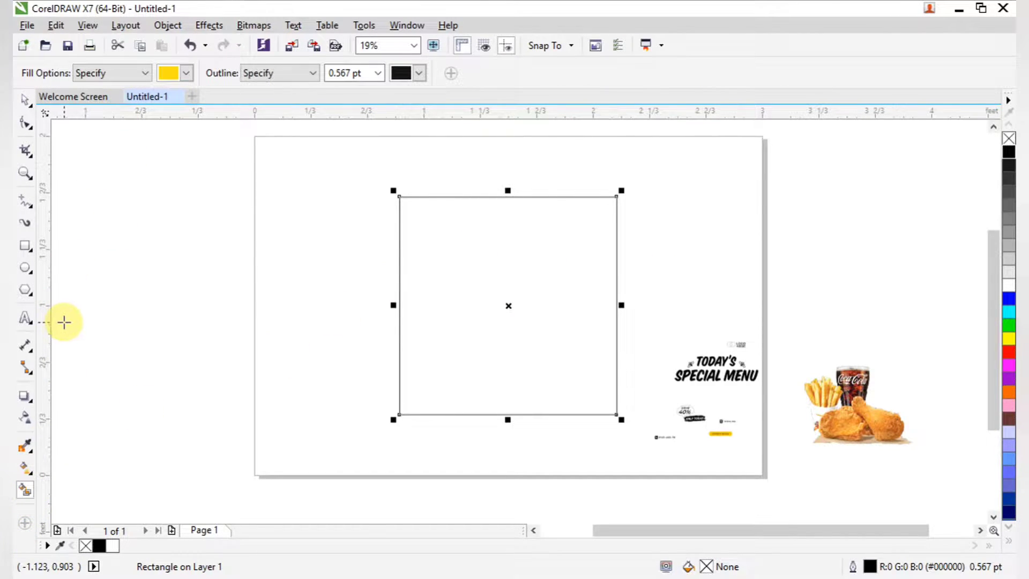
{"action": "left_click", "coordinate": [24, 418]}
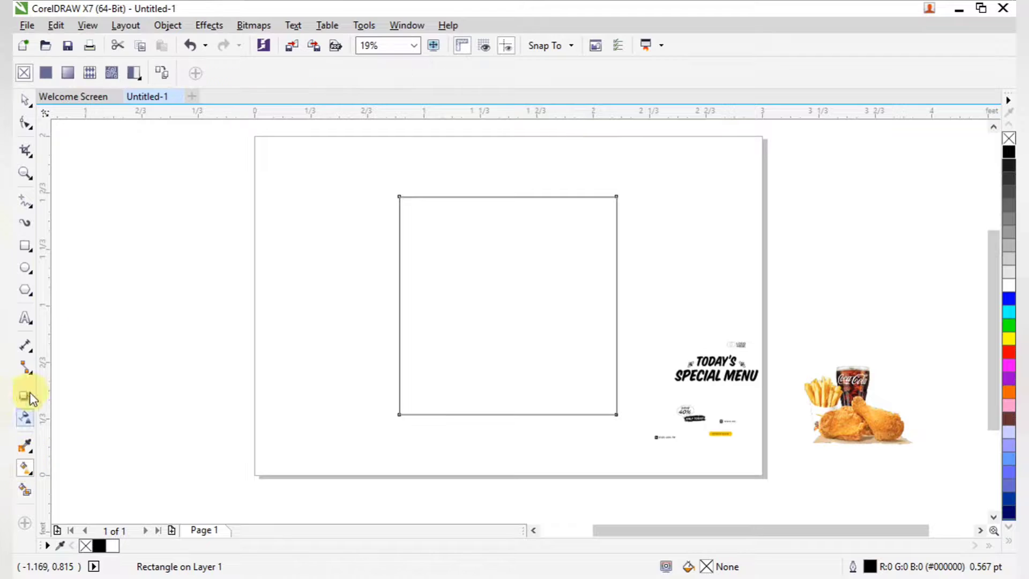
{"action": "left_click", "coordinate": [45, 73]}
{"action": "left_click", "coordinate": [68, 72]}
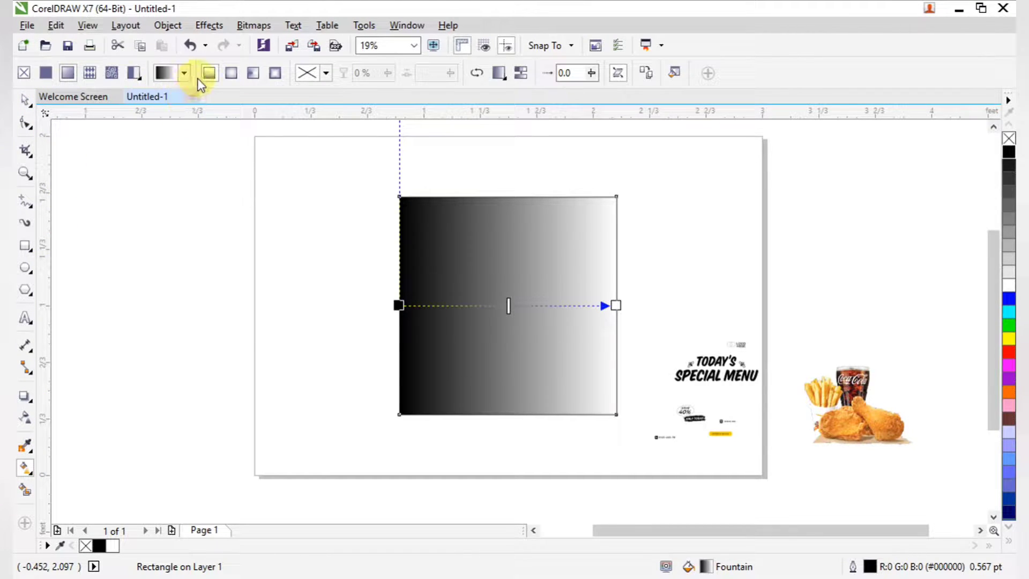
{"action": "left_click", "coordinate": [231, 73]}
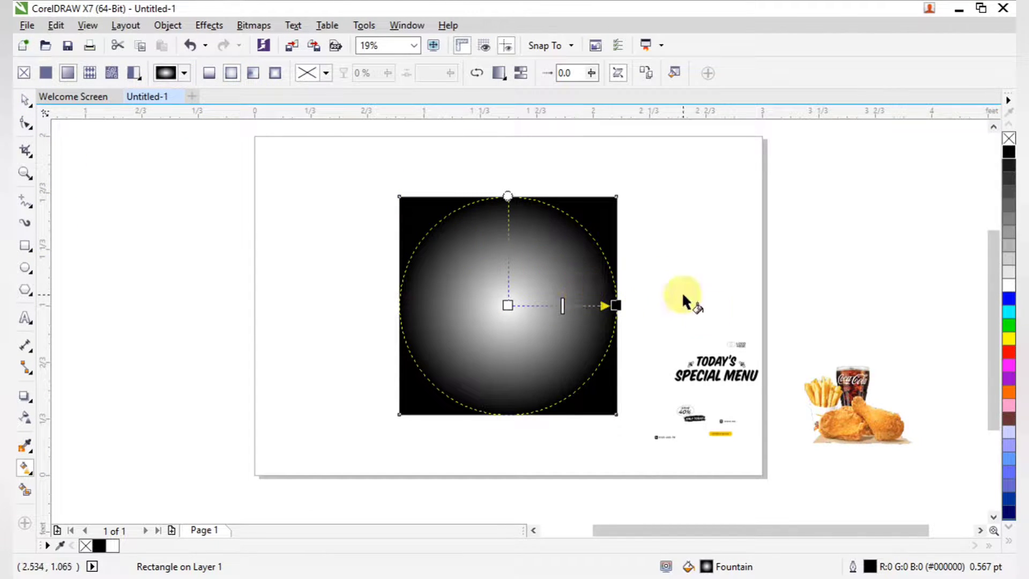
Colour the gradient light blue at its centre and dark blue at its outer end, and extend it beyond the square's edges.
{"action": "left_click_drag", "start_coordinate": [1010, 462], "coordinate": [738, 390]}
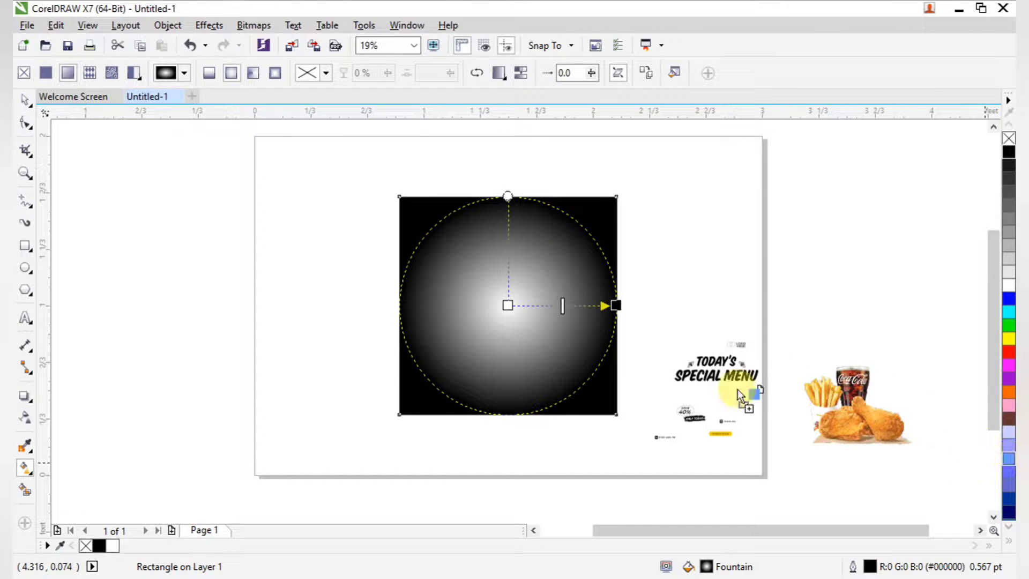
{"action": "left_click_drag", "start_coordinate": [510, 304], "coordinate": [508, 305]}
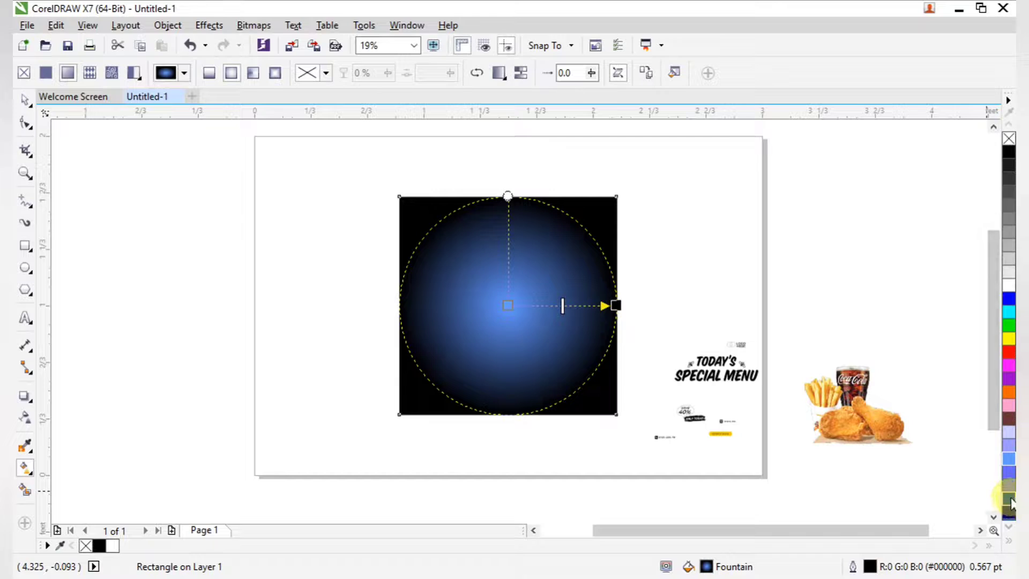
{"action": "left_click_drag", "start_coordinate": [610, 300], "coordinate": [684, 307]}
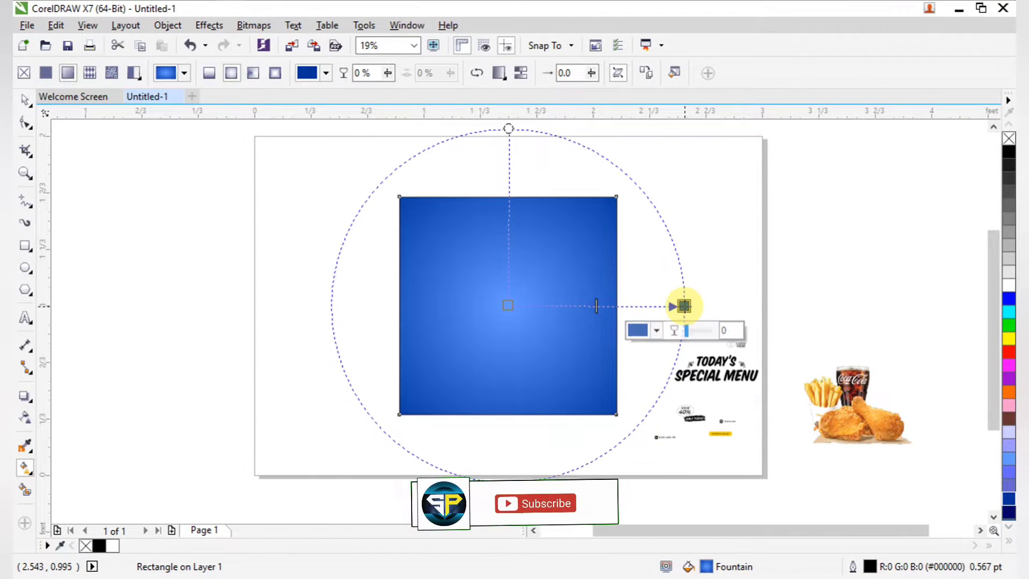
{"action": "key", "text": "space"}
{"action": "left_click", "coordinate": [752, 295]}
Remove the outline from the blue gradient square.
{"action": "scroll", "coordinate": [718, 394], "scroll_direction": "down", "scroll_amount": 2}
{"action": "left_click_drag", "start_coordinate": [471, 236], "coordinate": [689, 379]}
{"action": "left_click", "coordinate": [453, 253]}
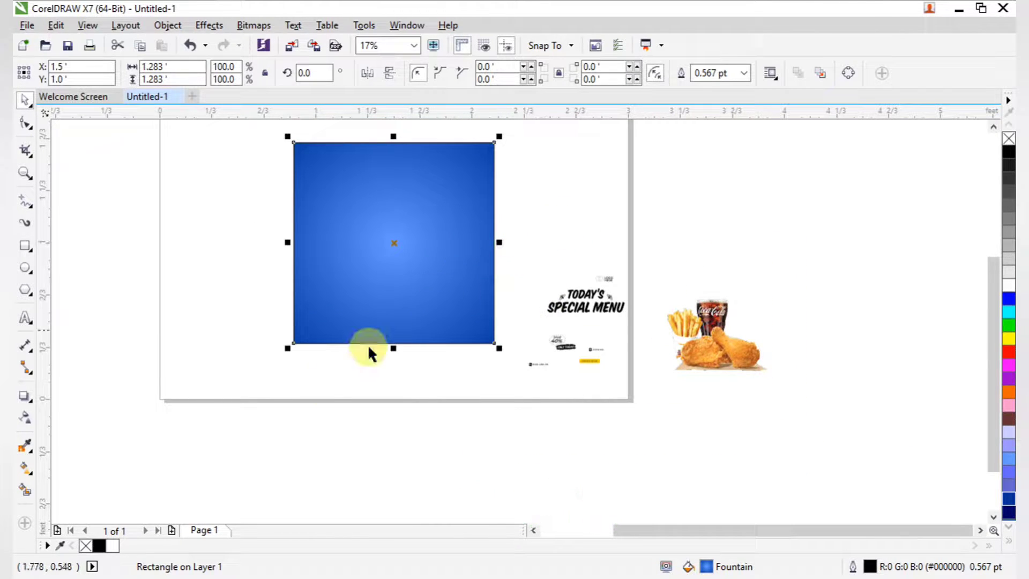
{"action": "left_click", "coordinate": [248, 439]}
{"action": "scroll", "coordinate": [288, 409], "scroll_direction": "down", "scroll_amount": 2}
{"action": "left_click_drag", "start_coordinate": [276, 267], "coordinate": [466, 365]}
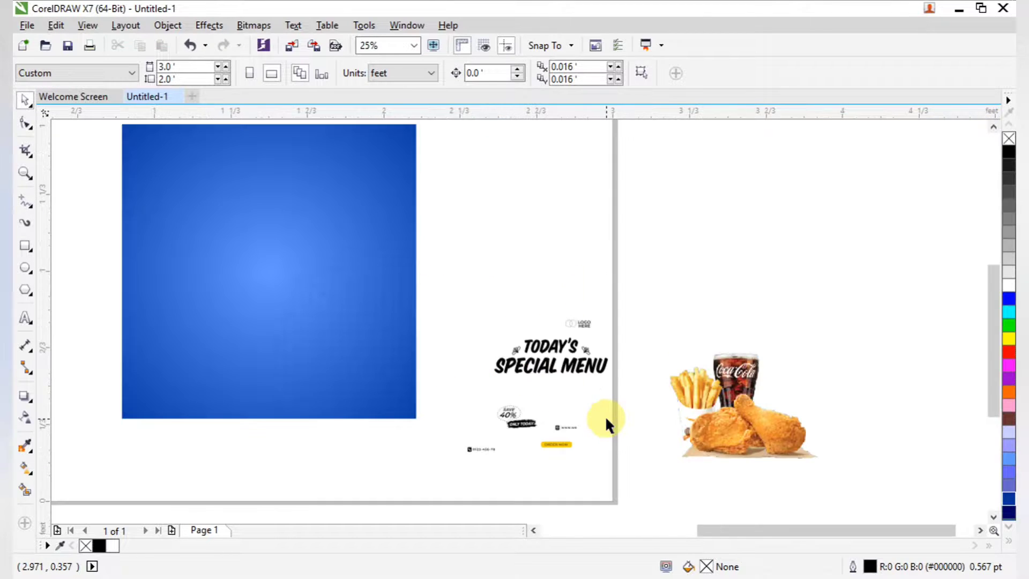
Centre the food picture in front of the blue square and enlarge it to about 1 ft wide.
{"action": "left_click_drag", "start_coordinate": [715, 398], "coordinate": [568, 372]}
{"action": "key", "text": "p"}
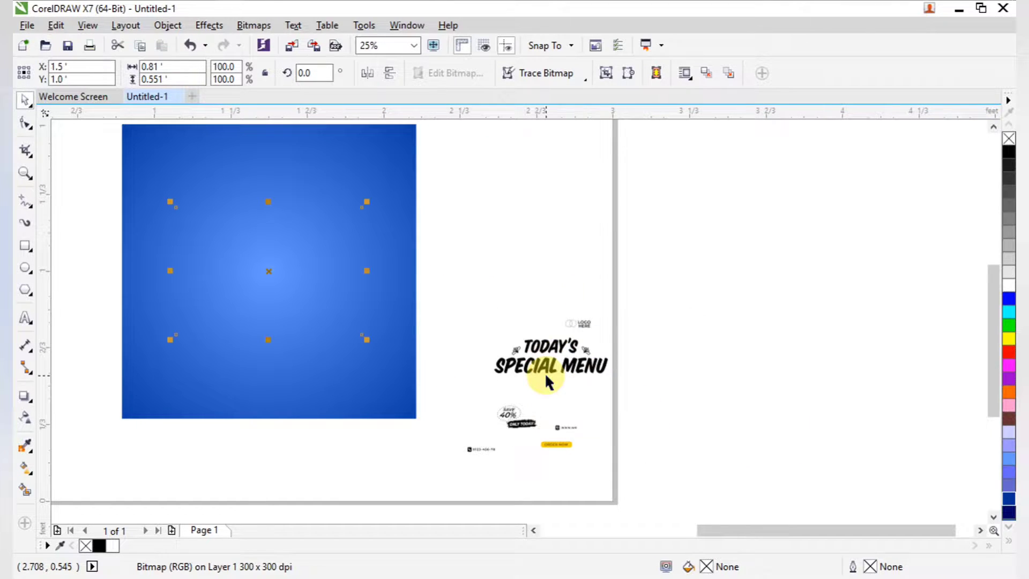
{"action": "key", "text": "shift+Page_Up"}
{"action": "left_click_drag", "start_coordinate": [343, 348], "coordinate": [382, 398]}
{"action": "left_click_drag", "start_coordinate": [314, 333], "coordinate": [313, 331]}
{"action": "left_click", "coordinate": [439, 291]}
{"action": "scroll", "coordinate": [375, 301], "scroll_direction": "down", "scroll_amount": 1}
Move the LOGO HERE logo into the upper-left corner of the blue square.
{"action": "key", "text": "F2"}
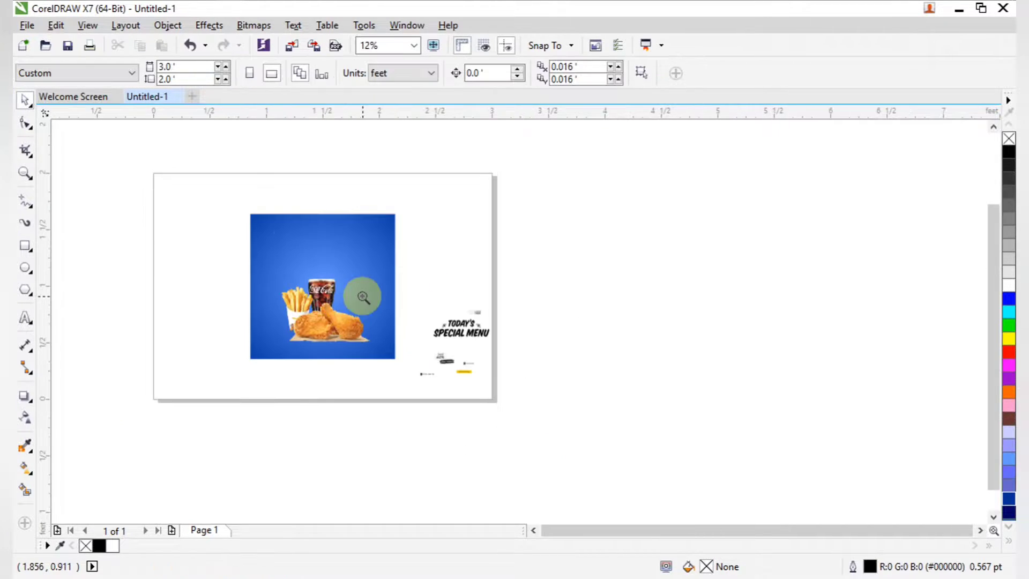
{"action": "left_click_drag", "start_coordinate": [246, 195], "coordinate": [510, 402]}
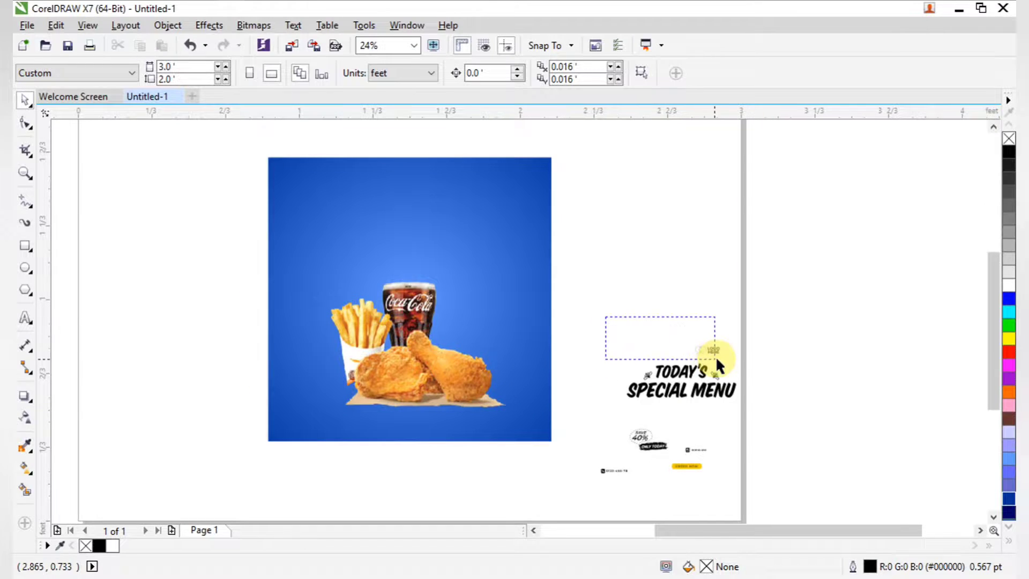
{"action": "left_click_drag", "start_coordinate": [716, 356], "coordinate": [716, 356]}
{"action": "left_click", "coordinate": [665, 295]}
{"action": "scroll", "coordinate": [713, 353], "scroll_direction": "up", "scroll_amount": 5}
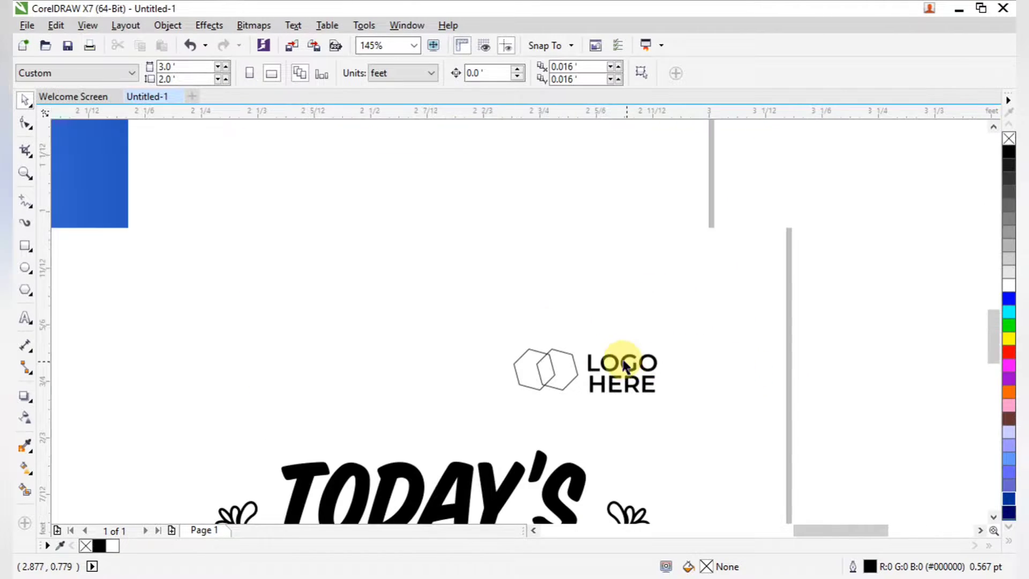
{"action": "scroll", "coordinate": [624, 362], "scroll_direction": "down", "scroll_amount": 1}
{"action": "left_click_drag", "start_coordinate": [548, 328], "coordinate": [335, 254]}
{"action": "scroll", "coordinate": [664, 374], "scroll_direction": "down", "scroll_amount": 2}
{"action": "key", "text": "F2"}
{"action": "left_click_drag", "start_coordinate": [271, 165], "coordinate": [398, 276]}
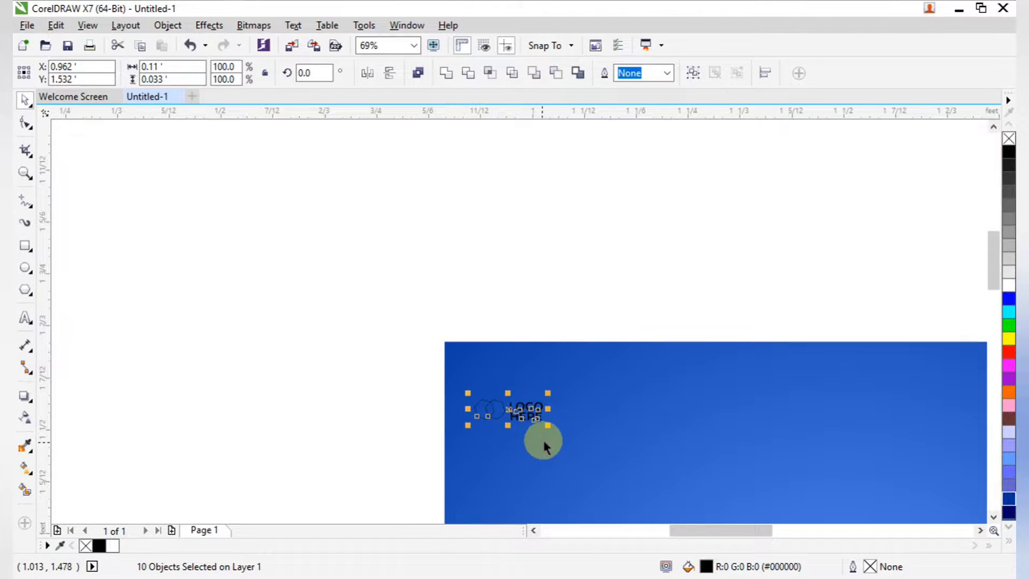
Enlarge the logo to about 0.2 ft wide in the square's corner and colour it yellow.
{"action": "left_click_drag", "start_coordinate": [549, 426], "coordinate": [577, 455]}
{"action": "left_click_drag", "start_coordinate": [506, 409], "coordinate": [538, 393]}
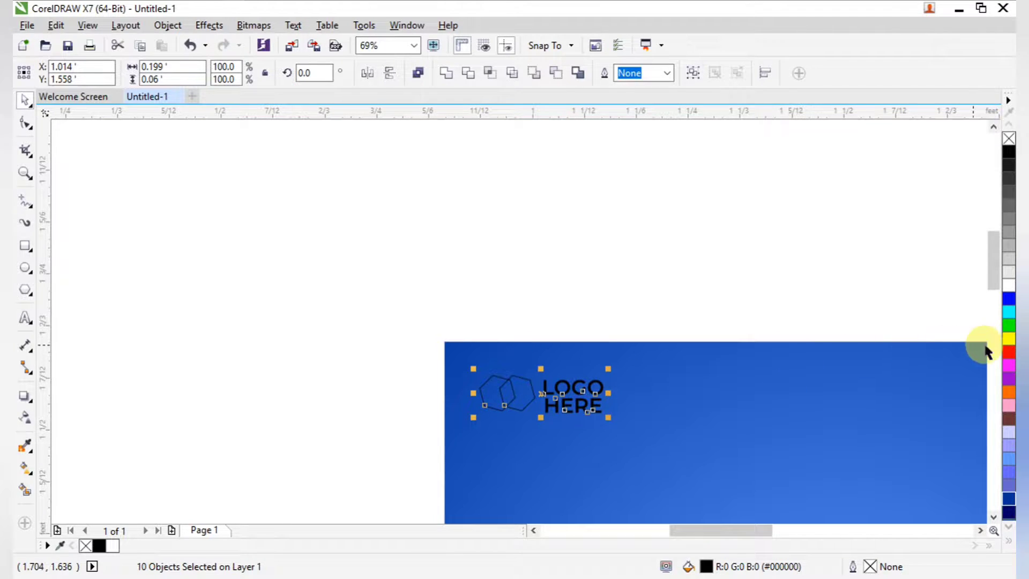
{"action": "left_click", "coordinate": [1005, 336]}
{"action": "left_click", "coordinate": [863, 422]}
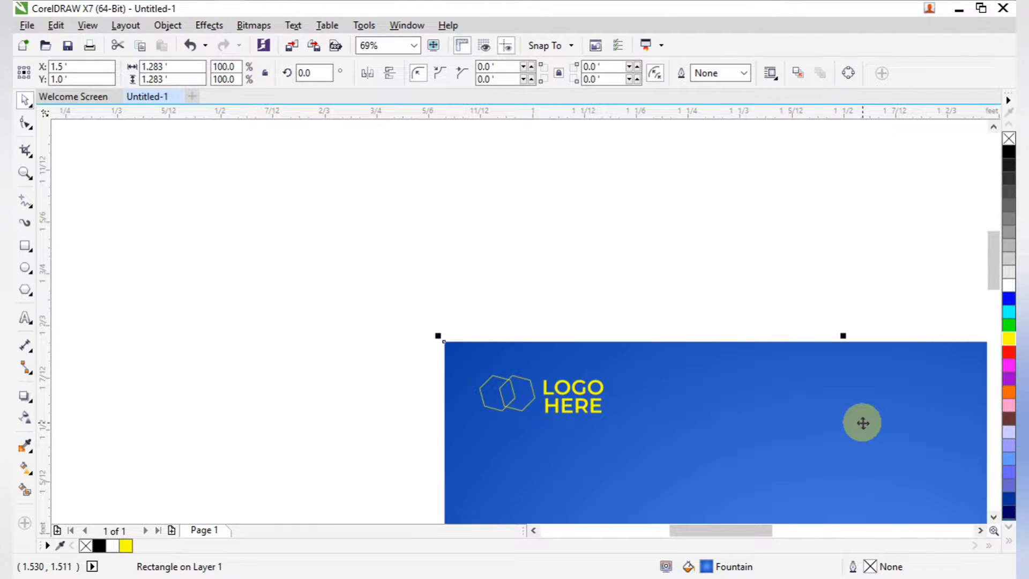
{"action": "left_click", "coordinate": [740, 299]}
Group the TODAY'S SPECIAL MENU heading, enlarged to about 0.69 ft wide, and place it on the blue square above the food.
{"action": "scroll", "coordinate": [659, 322], "scroll_direction": "down", "scroll_amount": 5}
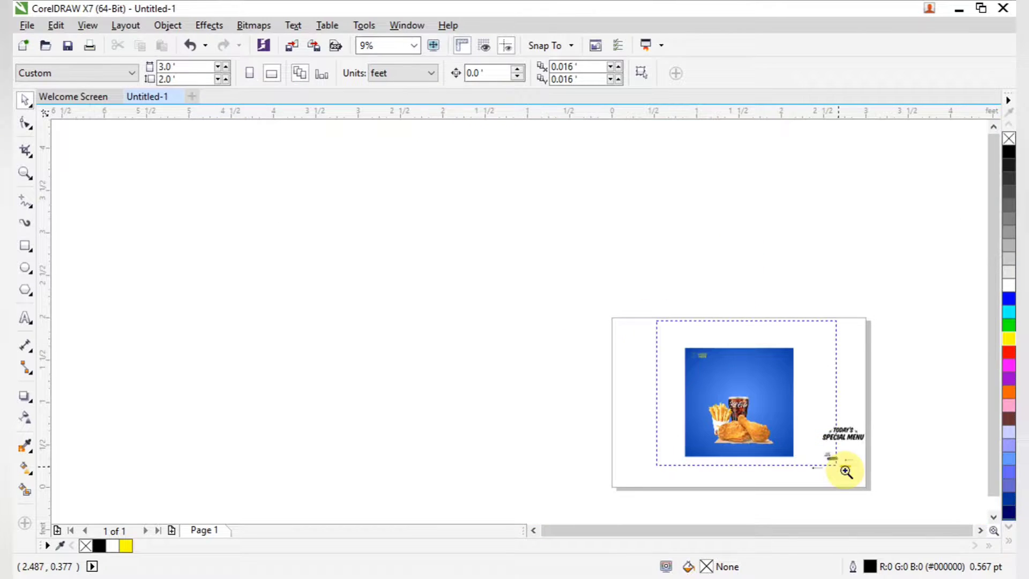
{"action": "left_click_drag", "start_coordinate": [846, 472], "coordinate": [848, 474]}
{"action": "left_click_drag", "start_coordinate": [292, 158], "coordinate": [726, 439]}
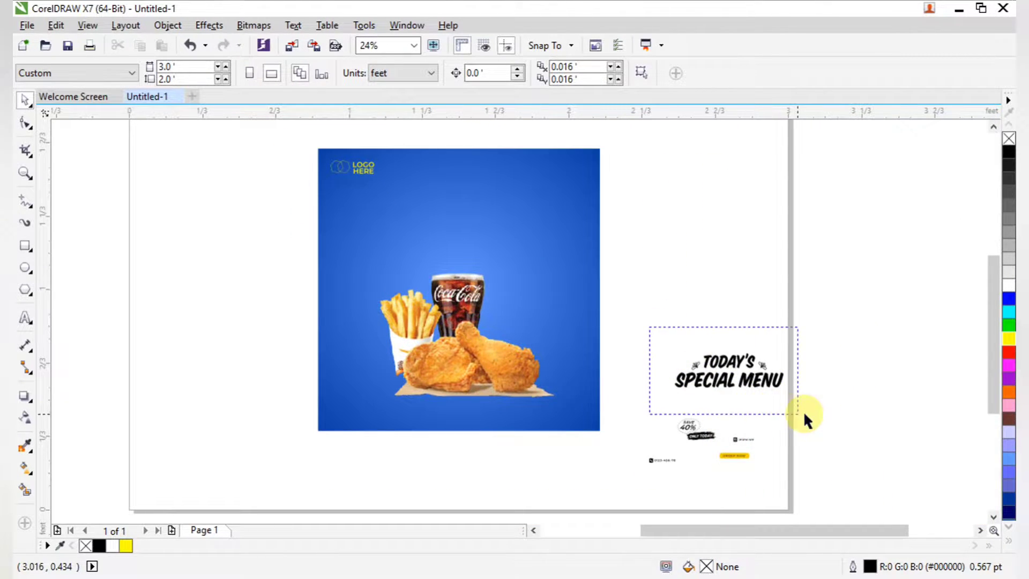
{"action": "mouse_move", "coordinate": [802, 411]}
{"action": "left_mouse_down"}
{"action": "mouse_move", "coordinate": [811, 407]}
{"action": "mouse_move", "coordinate": [799, 407]}
{"action": "mouse_move", "coordinate": [809, 417]}
{"action": "left_mouse_up"}
{"action": "key", "text": "ctrl+g"}
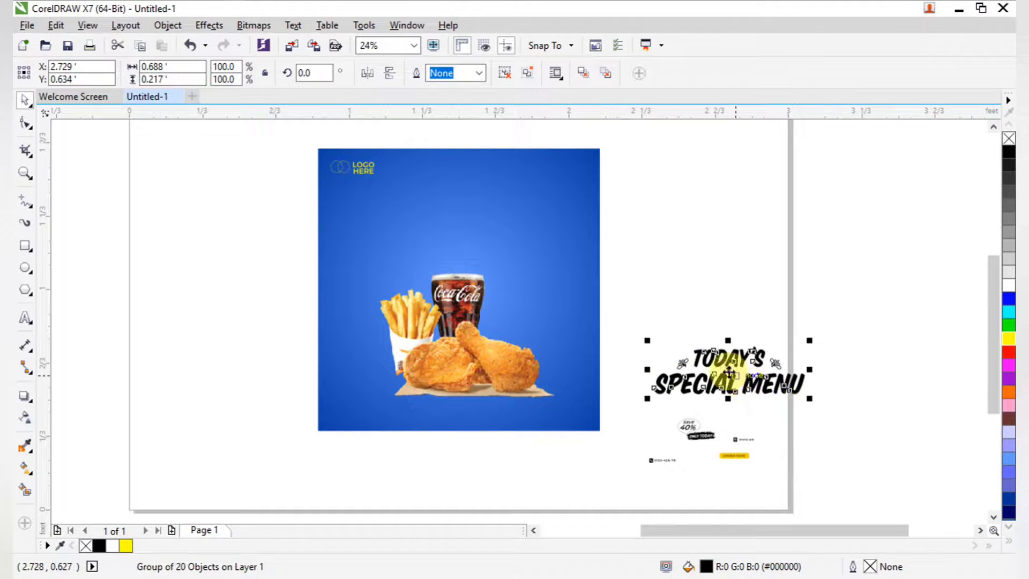
{"action": "left_click_drag", "start_coordinate": [729, 372], "coordinate": [455, 238]}
Try to centre the heading horizontally and vertically on the blue square.
{"action": "left_click", "coordinate": [559, 310], "text": "shift"}
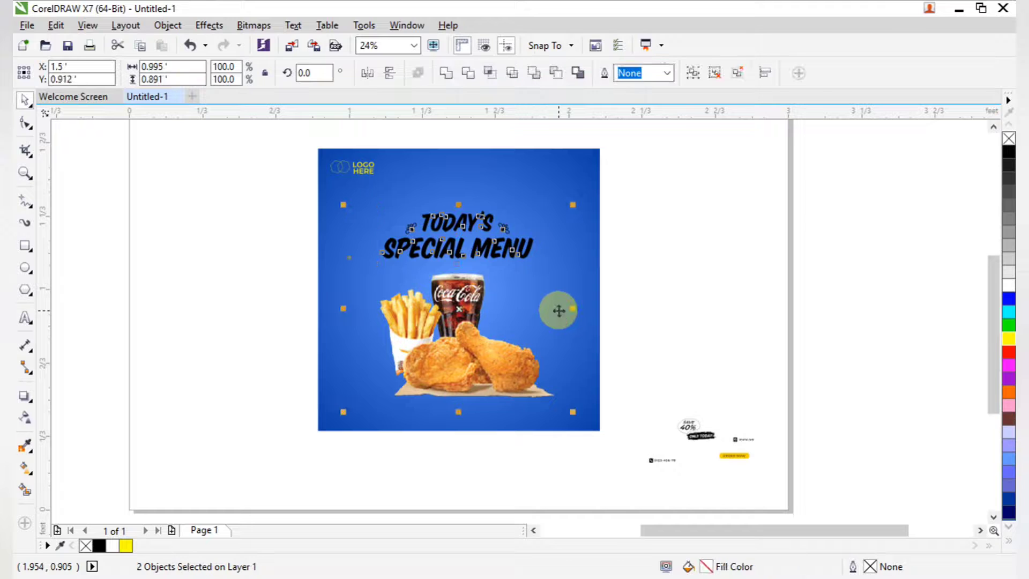
{"action": "left_click", "coordinate": [540, 213]}
{"action": "left_click", "coordinate": [506, 241]}
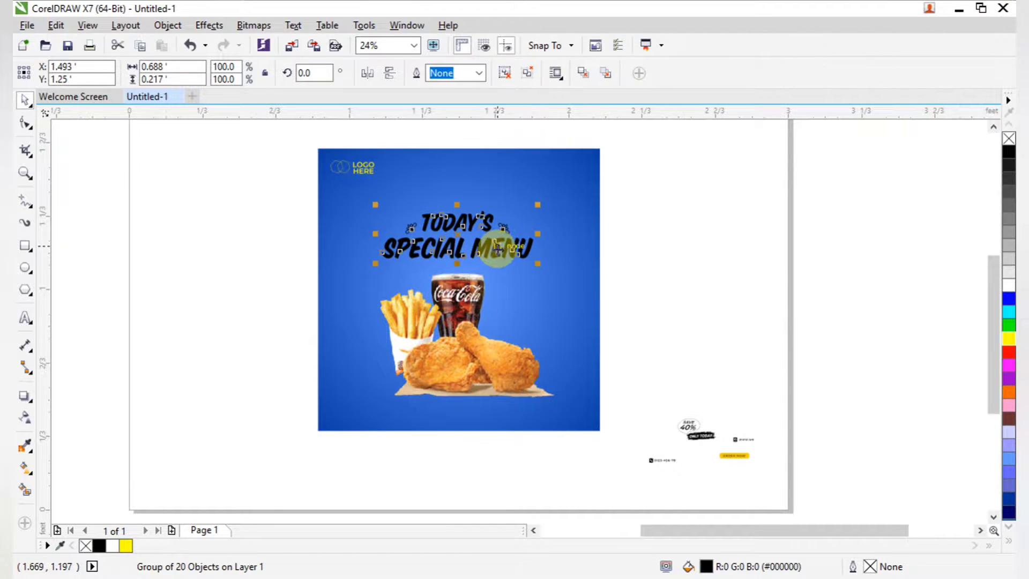
{"action": "left_click", "coordinate": [572, 235], "text": "shift"}
{"action": "key", "text": "c"}
{"action": "key", "text": "e"}
{"action": "left_click", "coordinate": [649, 318]}
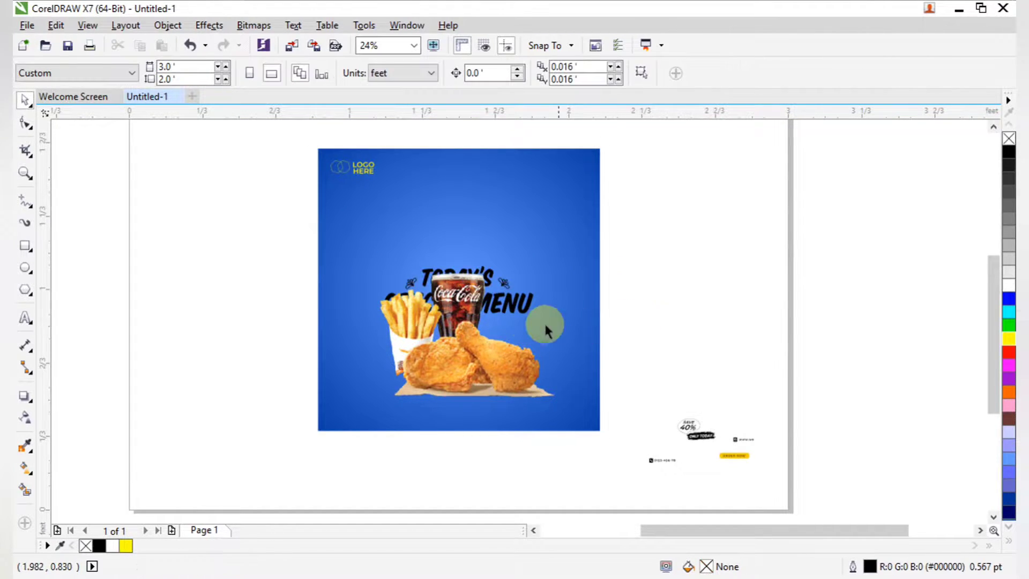
{"action": "left_click", "coordinate": [529, 304]}
{"action": "key", "text": "ctrl+z"}
{"action": "left_click", "coordinate": [673, 349]}
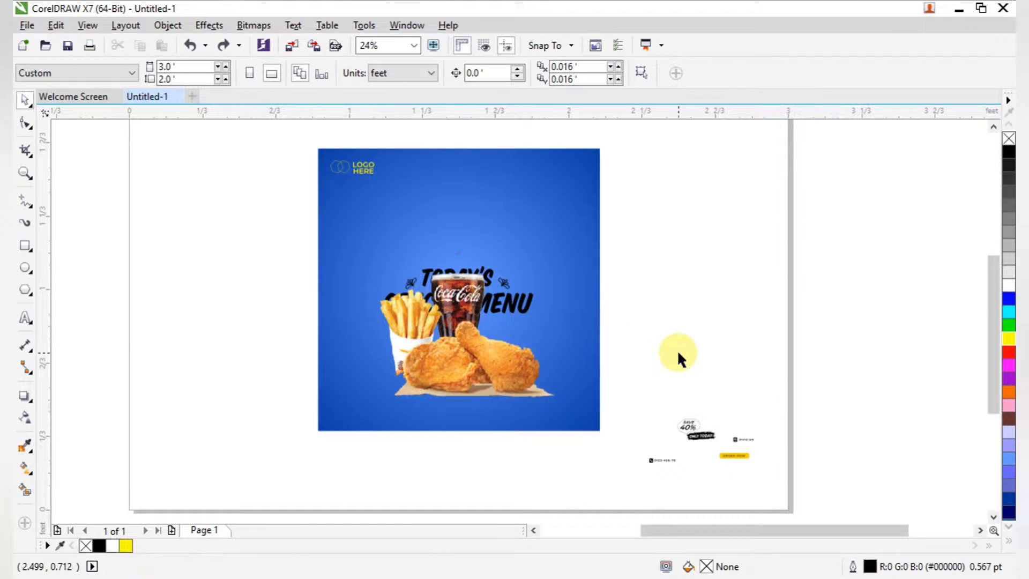
Move the heading back above the food picture and enlarge it to about 0.86 ft wide.
{"action": "left_click_drag", "start_coordinate": [678, 352], "coordinate": [386, 253]}
{"action": "left_click_drag", "start_coordinate": [330, 226], "coordinate": [331, 225]}
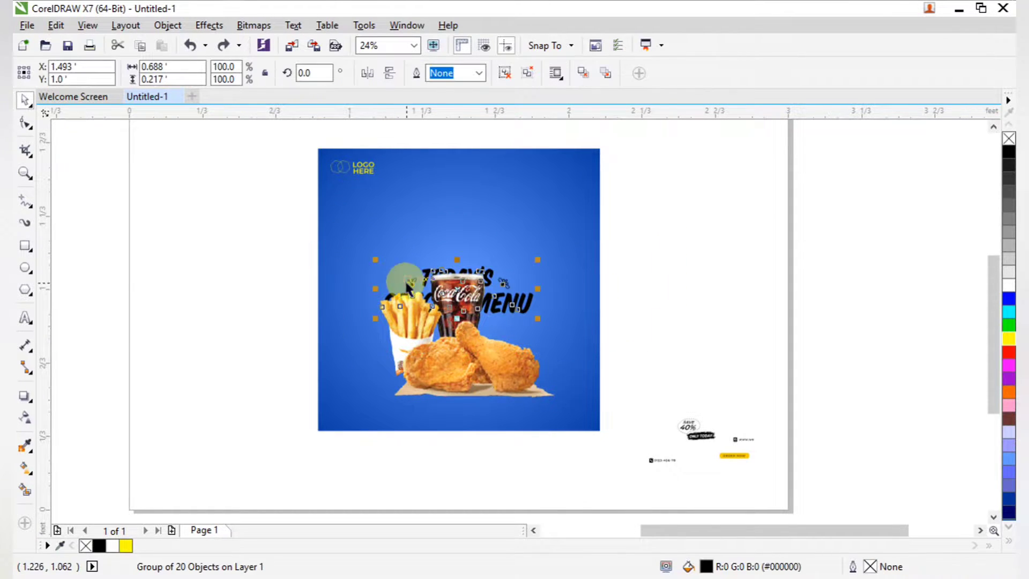
{"action": "left_click_drag", "start_coordinate": [453, 282], "coordinate": [456, 228]}
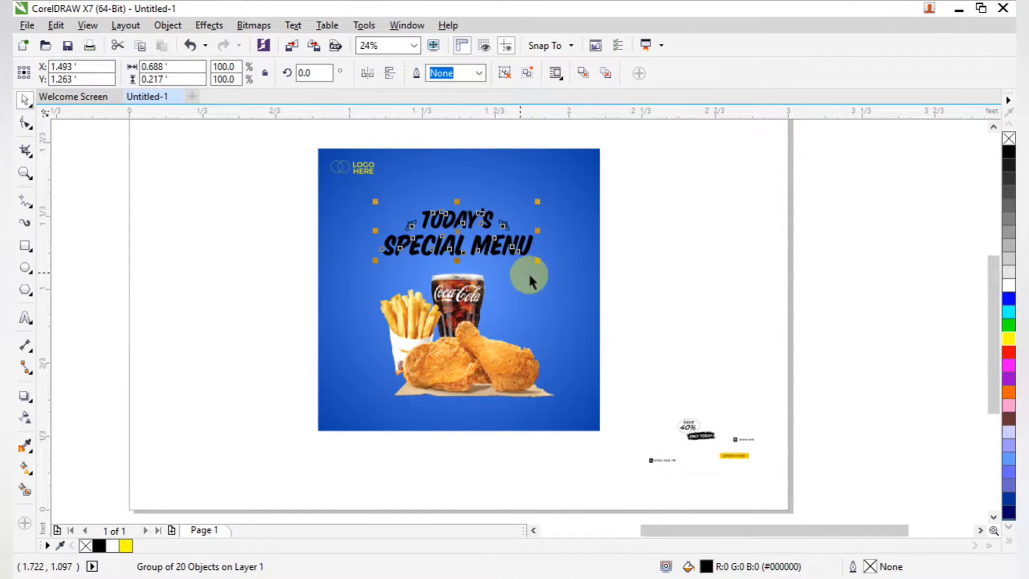
{"action": "left_click_drag", "start_coordinate": [539, 262], "coordinate": [554, 273]}
{"action": "left_click", "coordinate": [695, 301]}
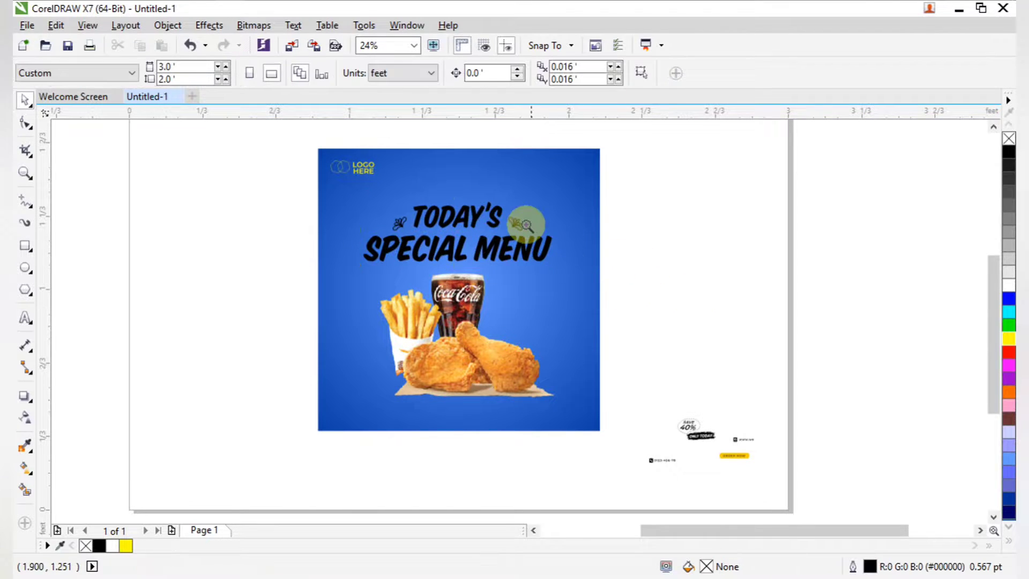
Ungroup the TODAY'S SPECIAL MENU heading into separate objects.
{"action": "key", "text": "z"}
{"action": "left_click_drag", "start_coordinate": [285, 134], "coordinate": [507, 318]}
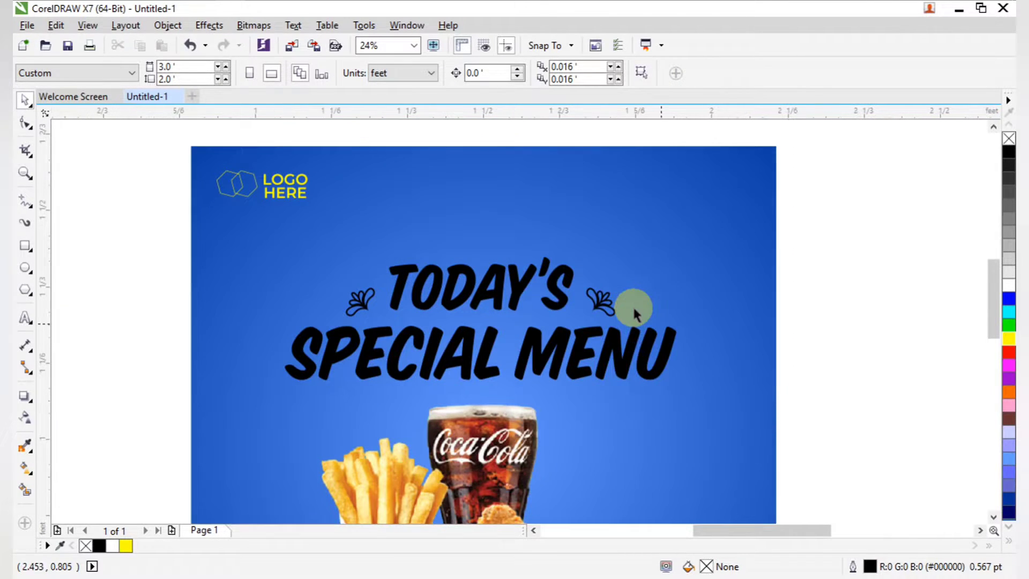
{"action": "left_click", "coordinate": [619, 350]}
{"action": "key", "text": "ctrl+u"}
{"action": "left_click", "coordinate": [814, 408]}
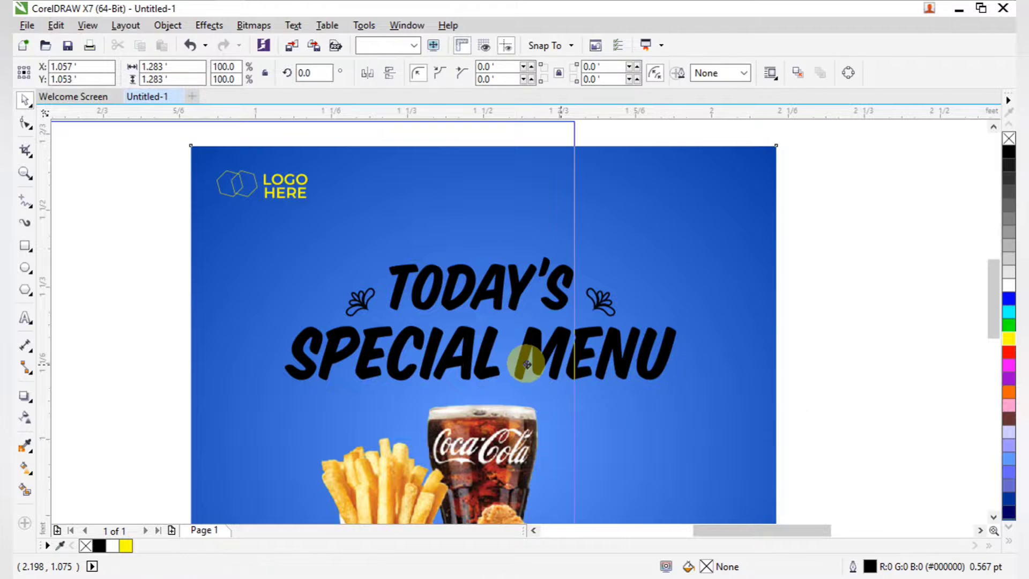
{"action": "left_click_drag", "start_coordinate": [484, 354], "coordinate": [510, 357]}
{"action": "key", "text": "ctrl+z"}
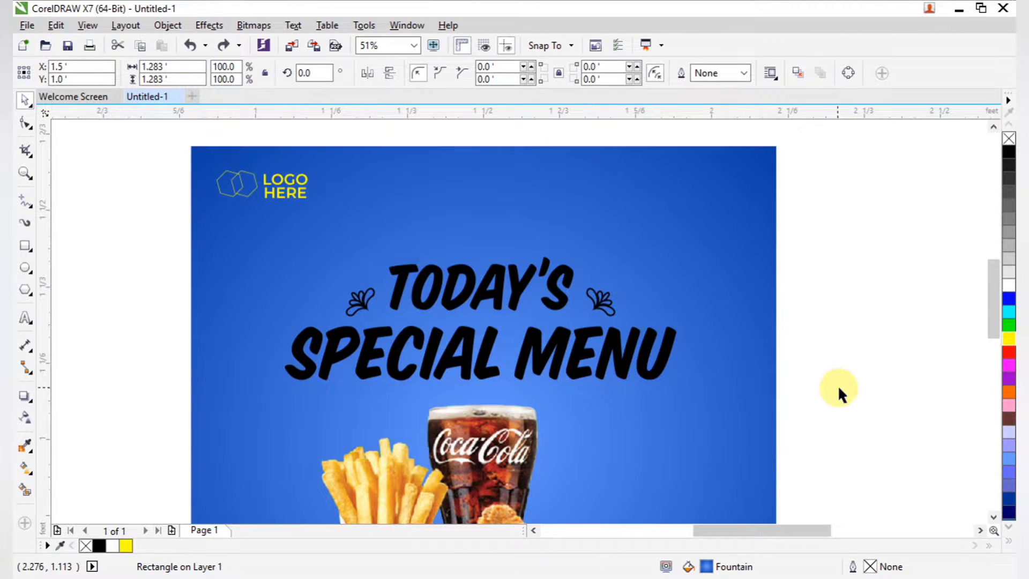
Colour the SPECIAL MENU line of the heading yellow.
{"action": "left_click_drag", "start_coordinate": [839, 388], "coordinate": [212, 311]}
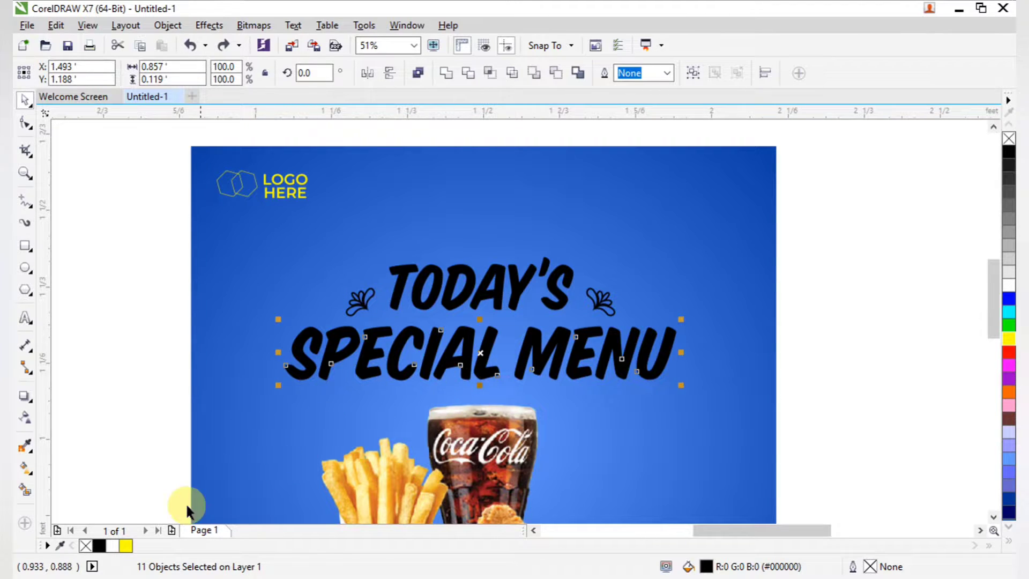
{"action": "left_click", "coordinate": [125, 546]}
{"action": "left_click", "coordinate": [179, 295]}
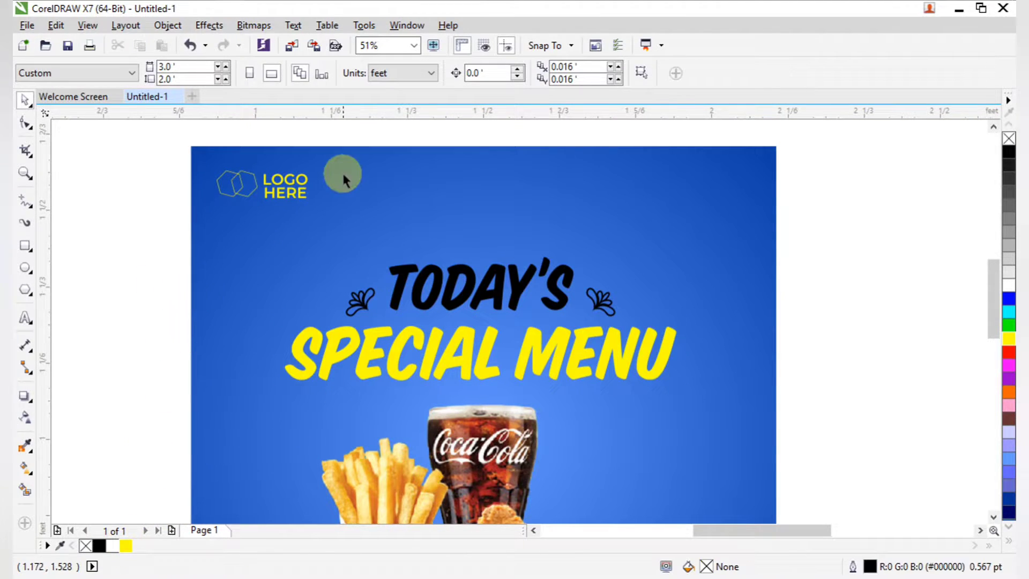
Colour the TODAY'S line and its two side ornaments white.
{"action": "left_click_drag", "start_coordinate": [335, 134], "coordinate": [570, 343]}
{"action": "left_click_drag", "start_coordinate": [647, 324], "coordinate": [649, 325]}
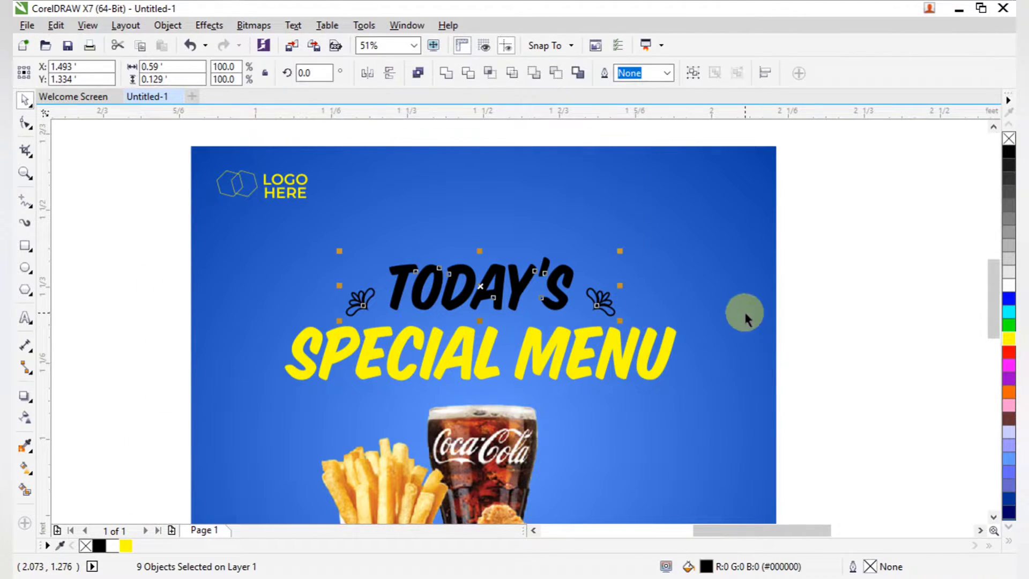
{"action": "left_click", "coordinate": [1008, 290]}
{"action": "left_click", "coordinate": [879, 341]}
Place the SAVE 40% ONLY TODAY badge on the blue square to the right of the food picture.
{"action": "scroll", "coordinate": [873, 342], "scroll_direction": "down", "scroll_amount": 4}
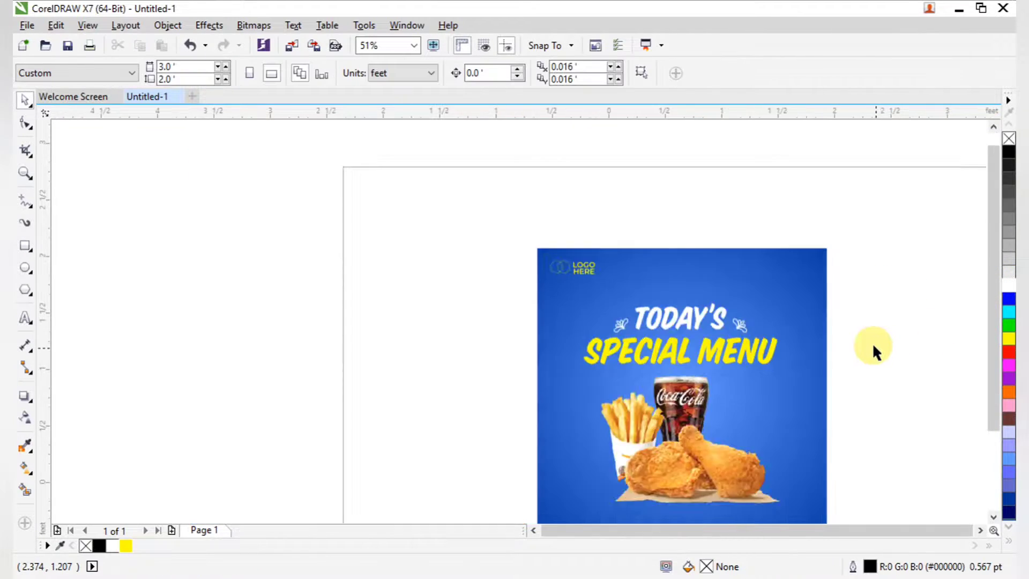
{"action": "key", "text": "z"}
{"action": "left_click_drag", "start_coordinate": [587, 302], "coordinate": [772, 347]}
{"action": "left_click", "coordinate": [827, 336]}
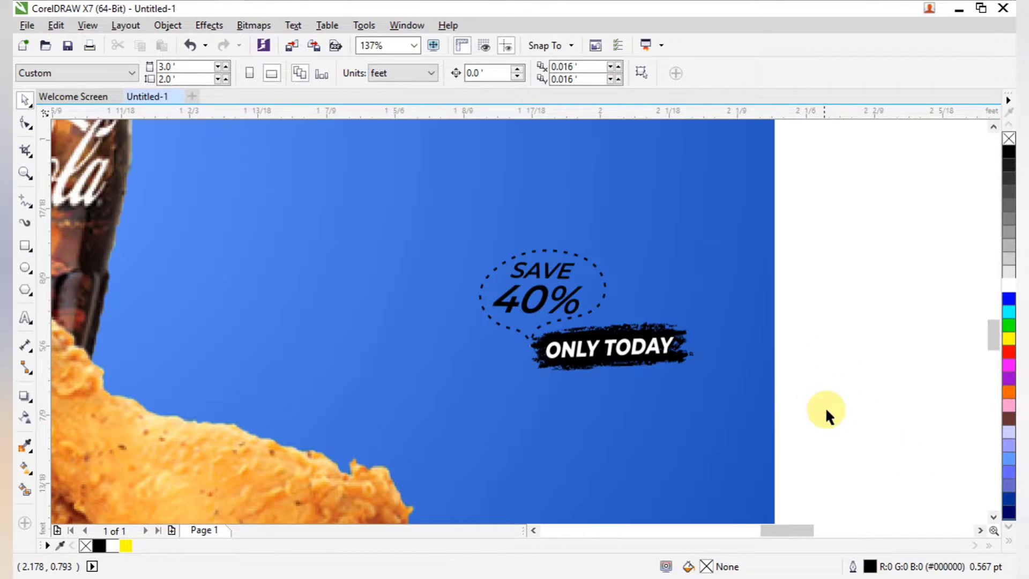
Enlarge the SAVE 40% ONLY TODAY badge on the blue square to about 0.23 ft wide.
{"action": "left_click_drag", "start_coordinate": [637, 340], "coordinate": [400, 188]}
{"action": "left_click", "coordinate": [772, 380]}
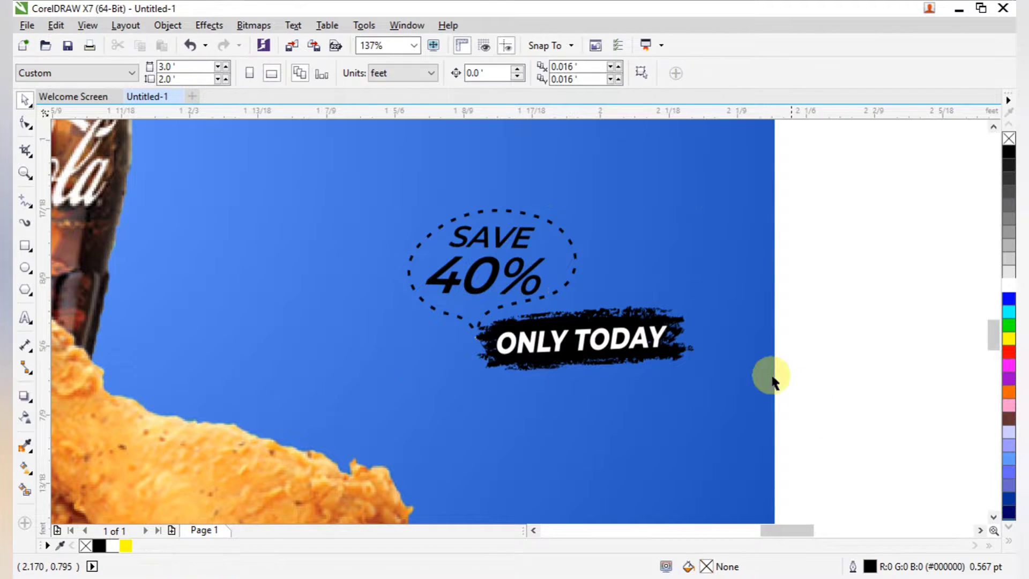
{"action": "scroll", "coordinate": [772, 380], "scroll_direction": "down", "scroll_amount": 2}
{"action": "scroll", "coordinate": [772, 407], "scroll_direction": "up", "scroll_amount": 1}
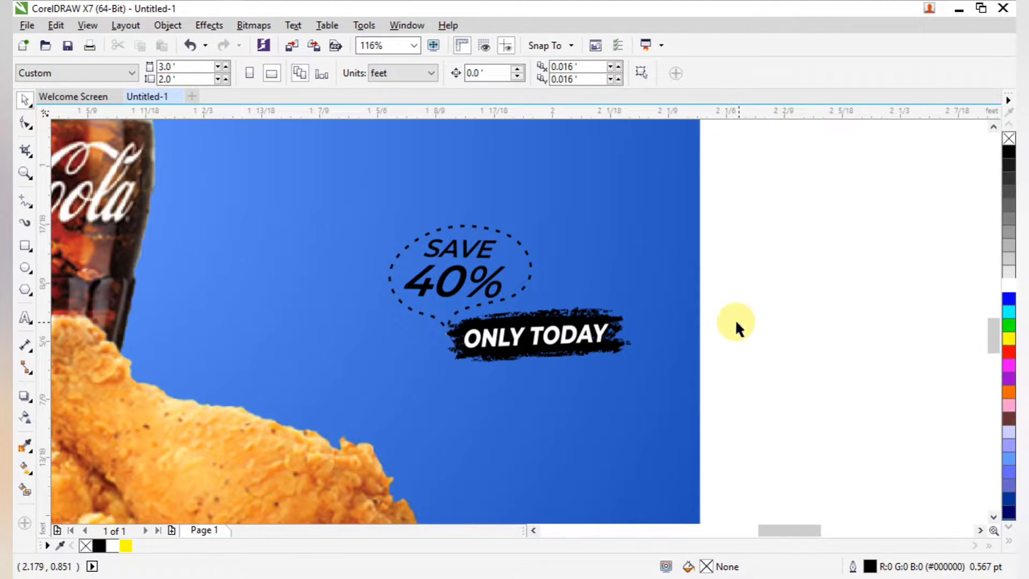
Colour the SAVE 40% text of the discount badge yellow.
{"action": "left_click_drag", "start_coordinate": [735, 320], "coordinate": [359, 215]}
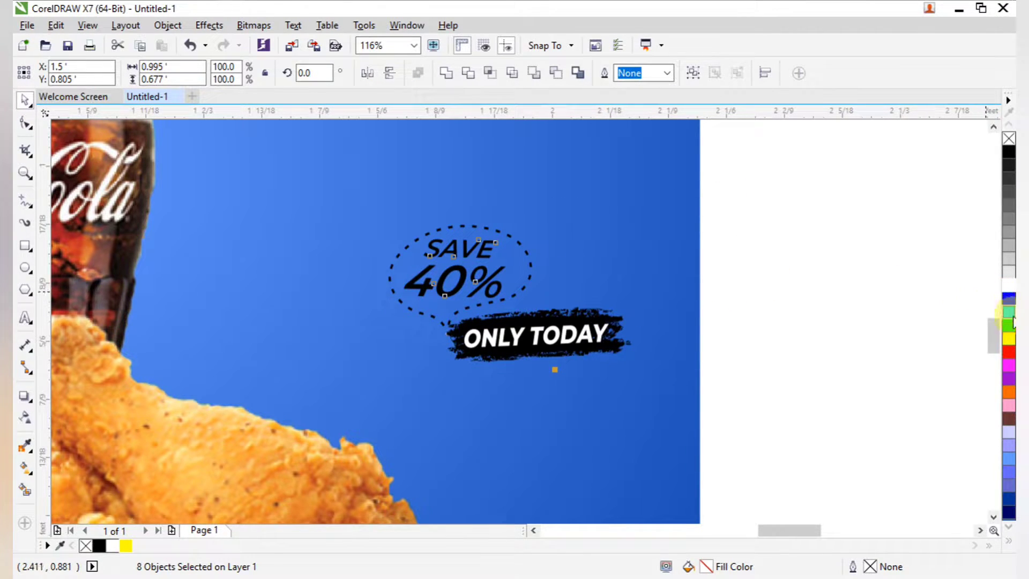
{"action": "left_click", "coordinate": [1009, 339]}
{"action": "left_click", "coordinate": [856, 354]}
{"action": "scroll", "coordinate": [658, 349], "scroll_direction": "down", "scroll_amount": 3}
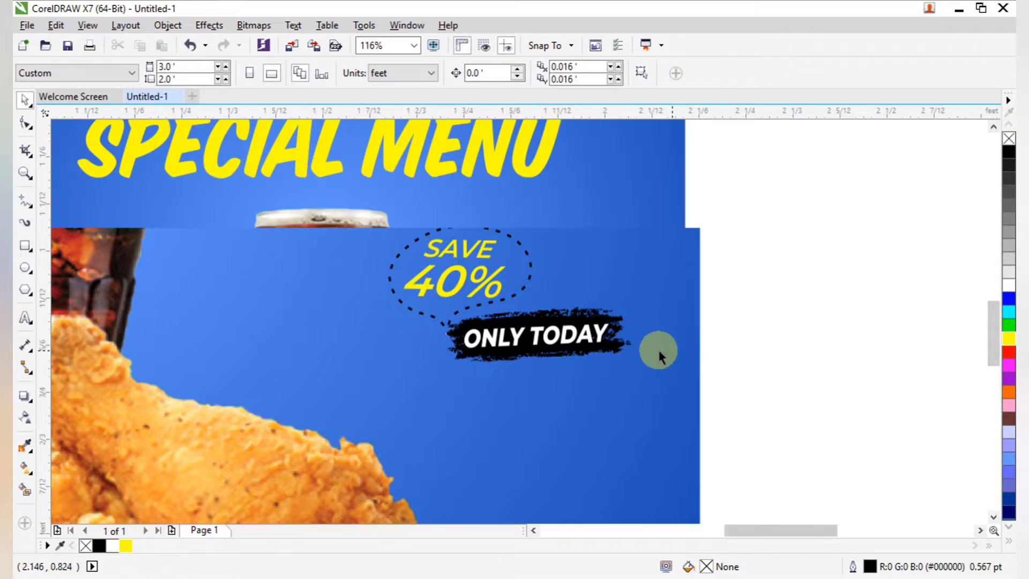
{"action": "scroll", "coordinate": [653, 349], "scroll_direction": "up", "scroll_amount": 4}
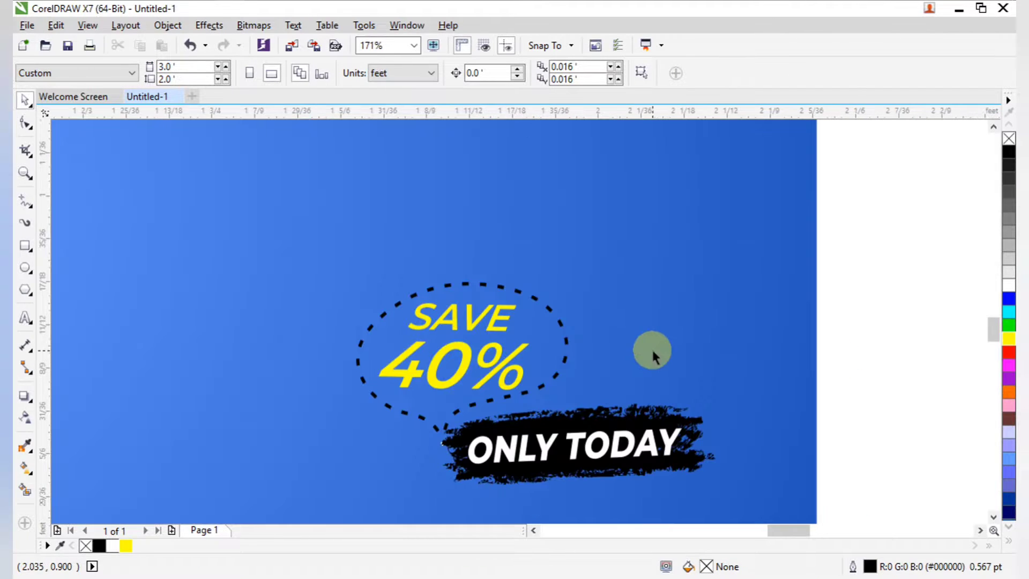
{"action": "left_click", "coordinate": [566, 342]}
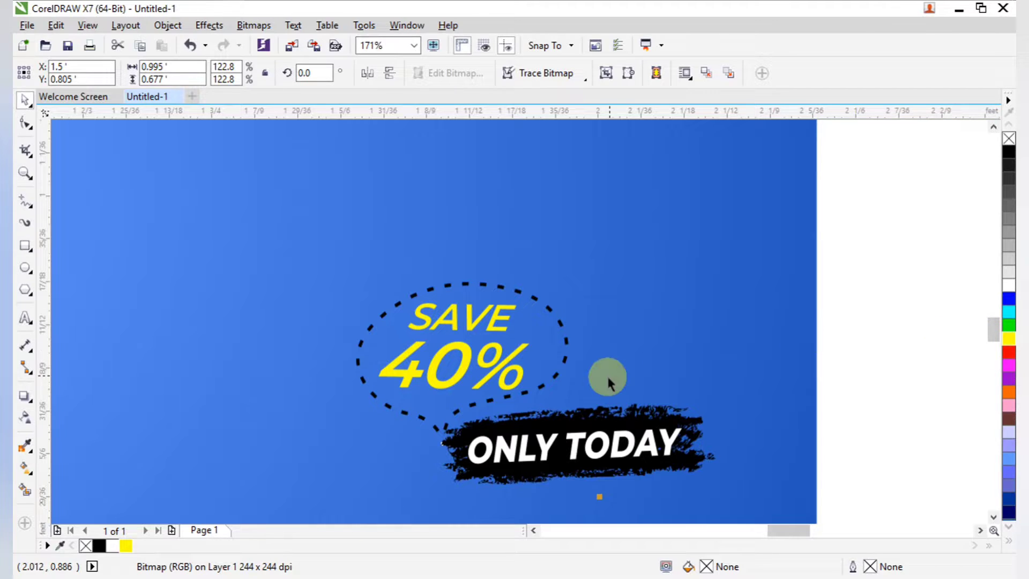
{"action": "left_click", "coordinate": [890, 425]}
Group the ORDER NOW button's parts and centre the group horizontally on the blue square.
{"action": "scroll", "coordinate": [772, 426], "scroll_direction": "down", "scroll_amount": 4}
{"action": "scroll", "coordinate": [528, 356], "scroll_direction": "down", "scroll_amount": 2}
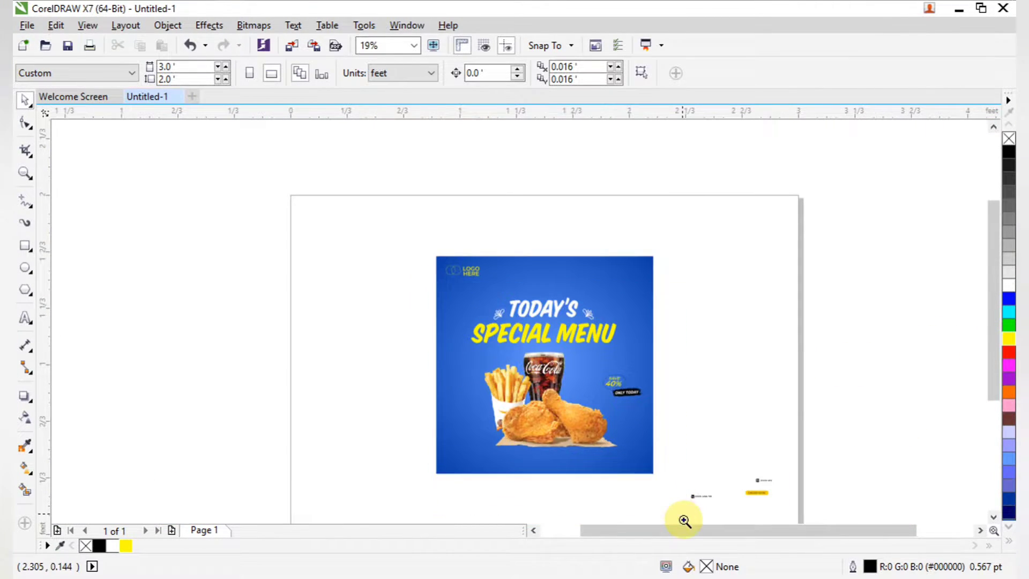
{"action": "scroll", "coordinate": [740, 466], "scroll_direction": "up", "scroll_amount": 1}
{"action": "scroll", "coordinate": [740, 467], "scroll_direction": "down", "scroll_amount": 2}
{"action": "left_click_drag", "start_coordinate": [604, 402], "coordinate": [797, 493]}
{"action": "left_click_drag", "start_coordinate": [538, 320], "coordinate": [751, 510]}
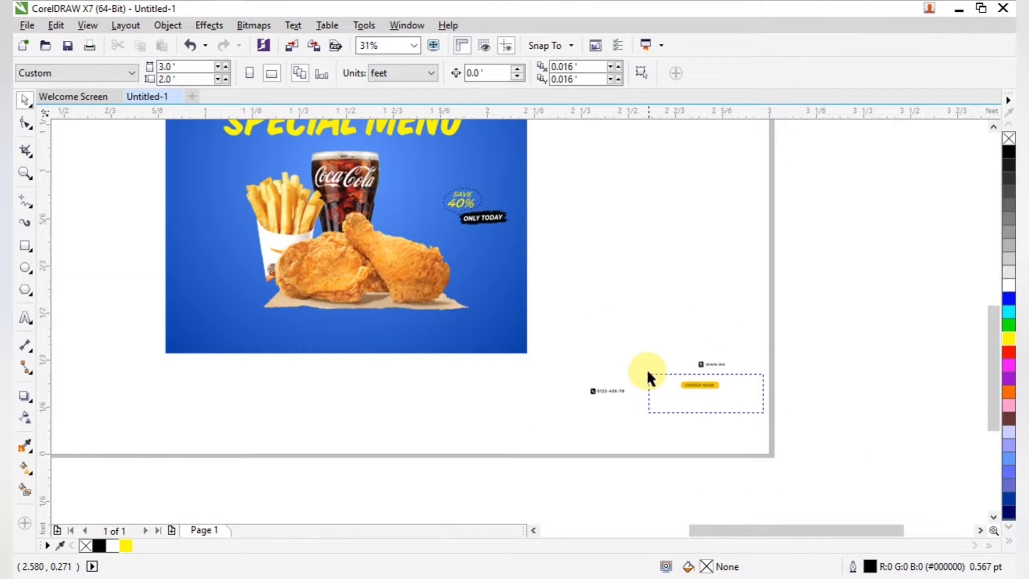
{"action": "left_click_drag", "start_coordinate": [648, 373], "coordinate": [648, 373]}
{"action": "key", "text": "ctrl+g"}
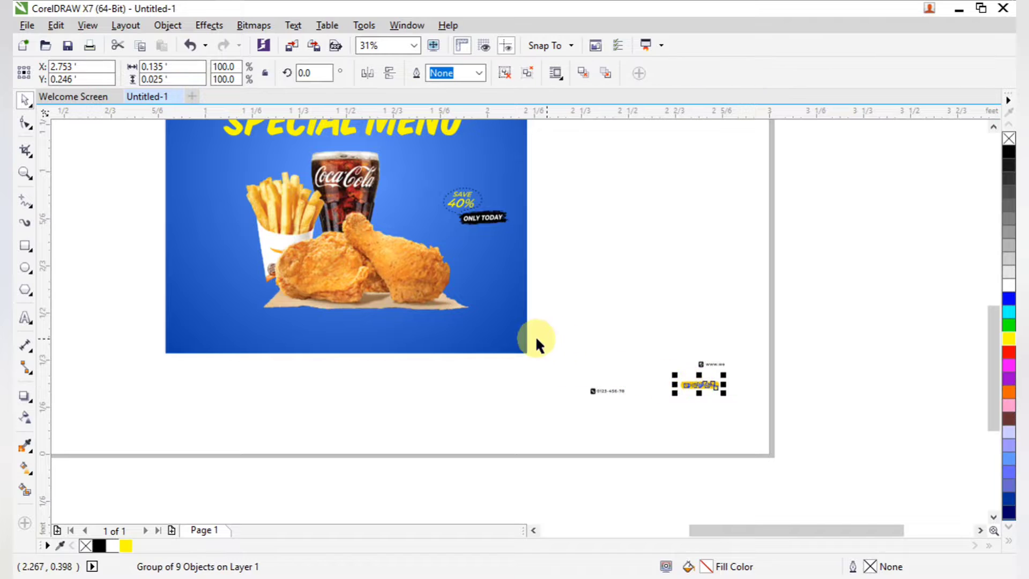
{"action": "left_click", "coordinate": [589, 394], "text": "shift"}
{"action": "left_click", "coordinate": [625, 429]}
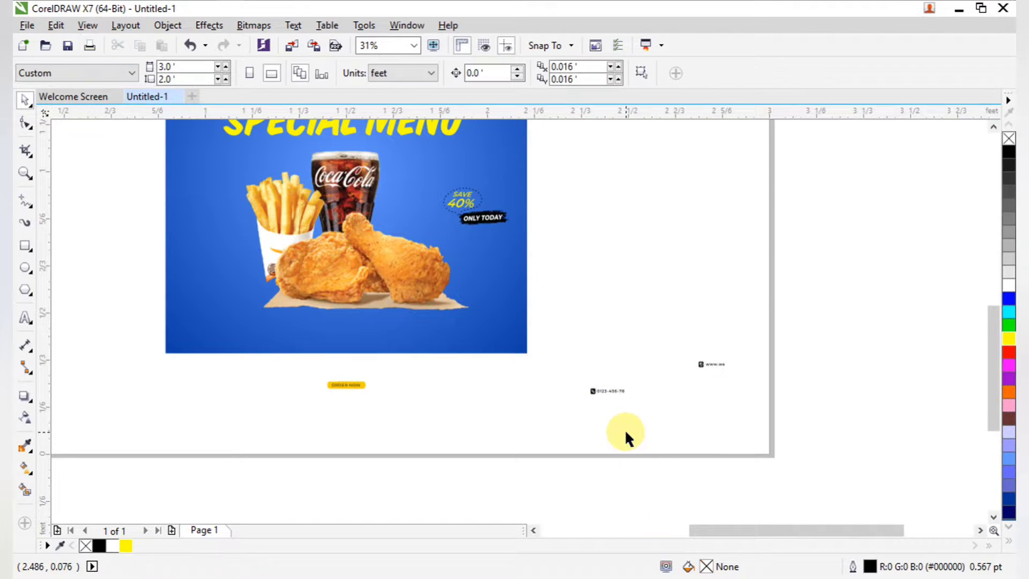
Move the ORDER NOW button straight up onto the blue square, below the food picture.
{"action": "left_click", "coordinate": [371, 386]}
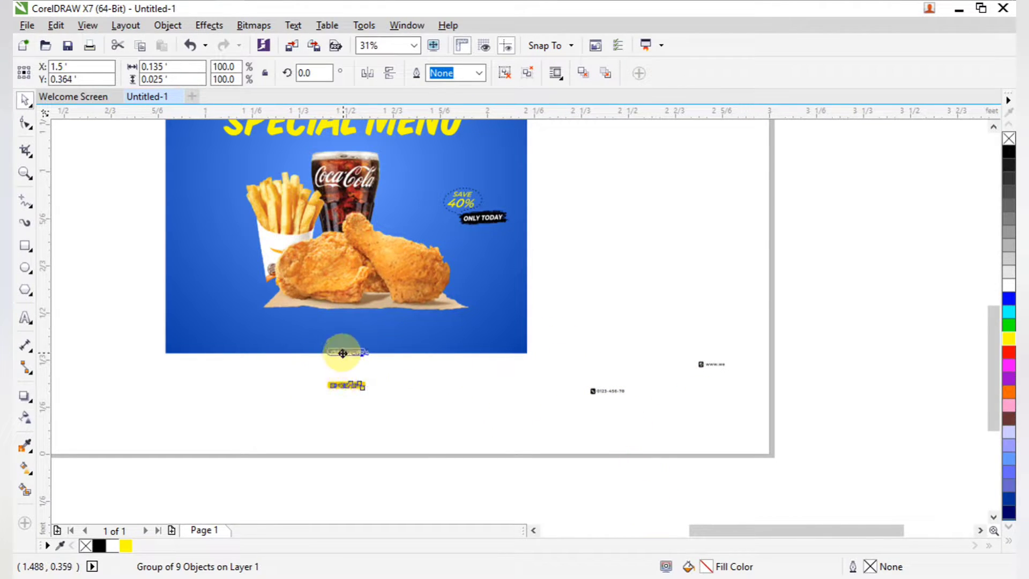
{"action": "left_click", "coordinate": [404, 388]}
{"action": "scroll", "coordinate": [282, 298], "scroll_direction": "down", "scroll_amount": 2}
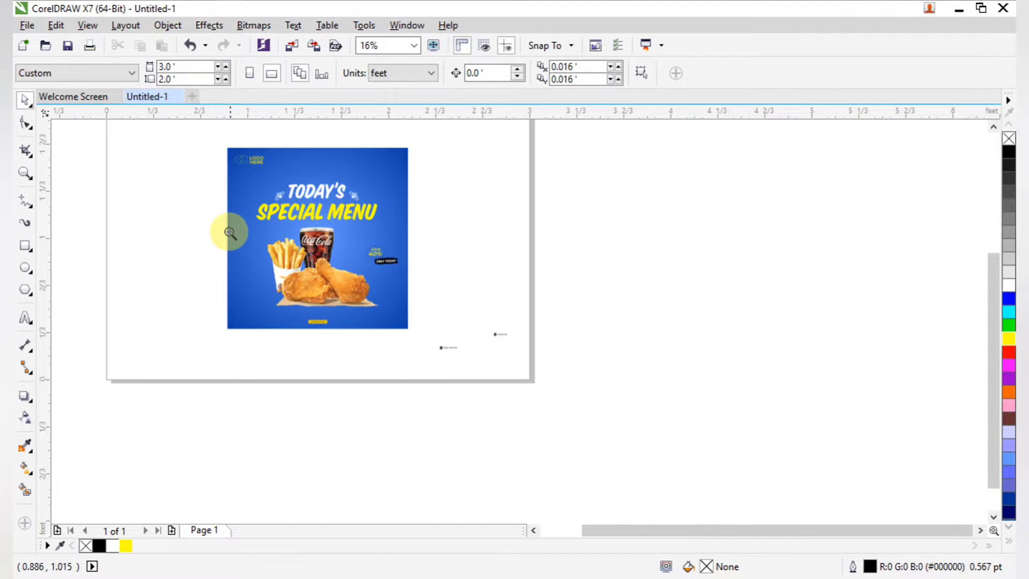
Place the phone number with its icon in the blue square's lower-left corner.
{"action": "key", "text": "z"}
{"action": "left_click_drag", "start_coordinate": [244, 194], "coordinate": [421, 306]}
{"action": "right_click", "coordinate": [583, 428]}
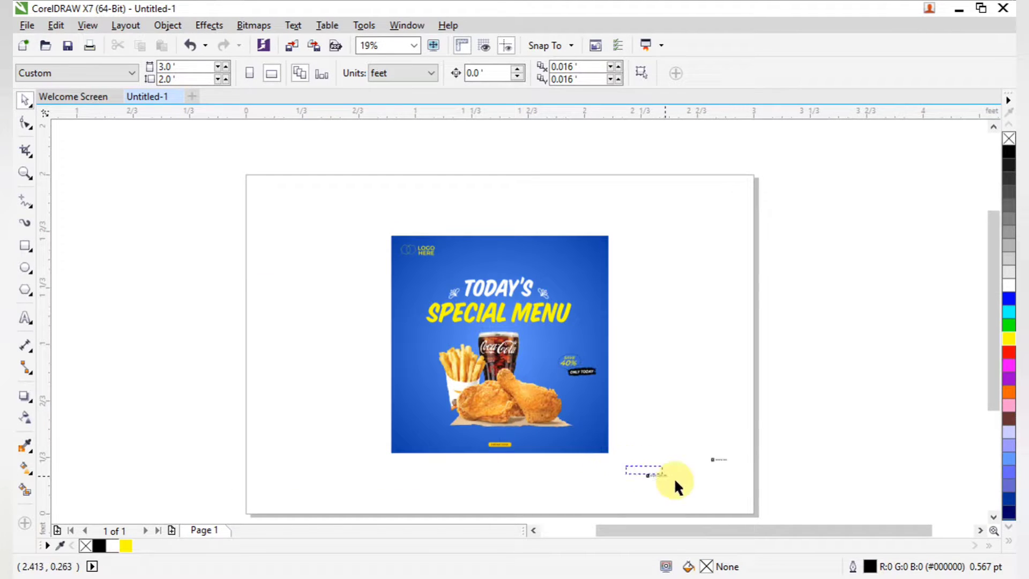
{"action": "left_click_drag", "start_coordinate": [674, 480], "coordinate": [428, 444]}
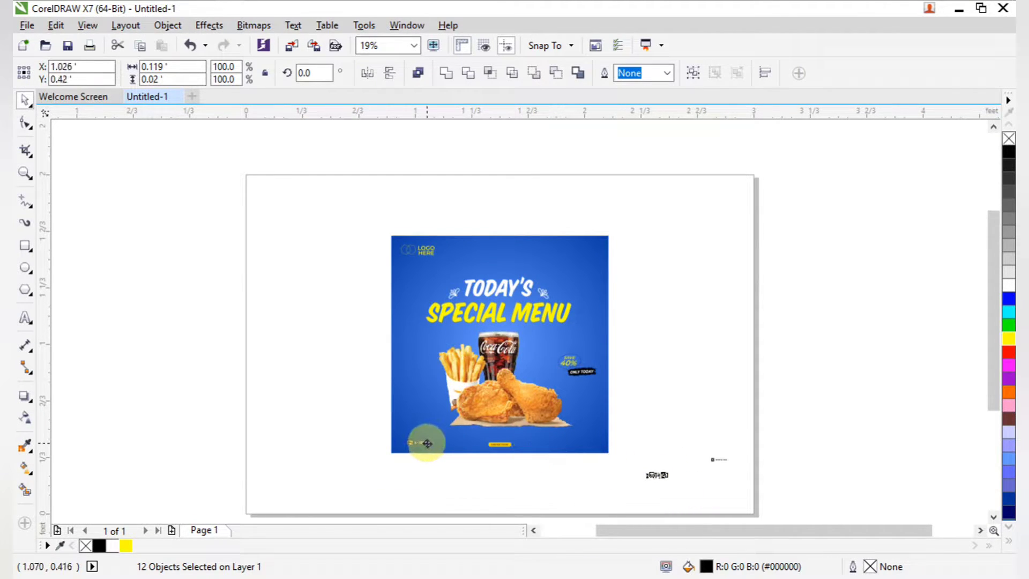
{"action": "scroll", "coordinate": [528, 479], "scroll_direction": "up", "scroll_amount": 4}
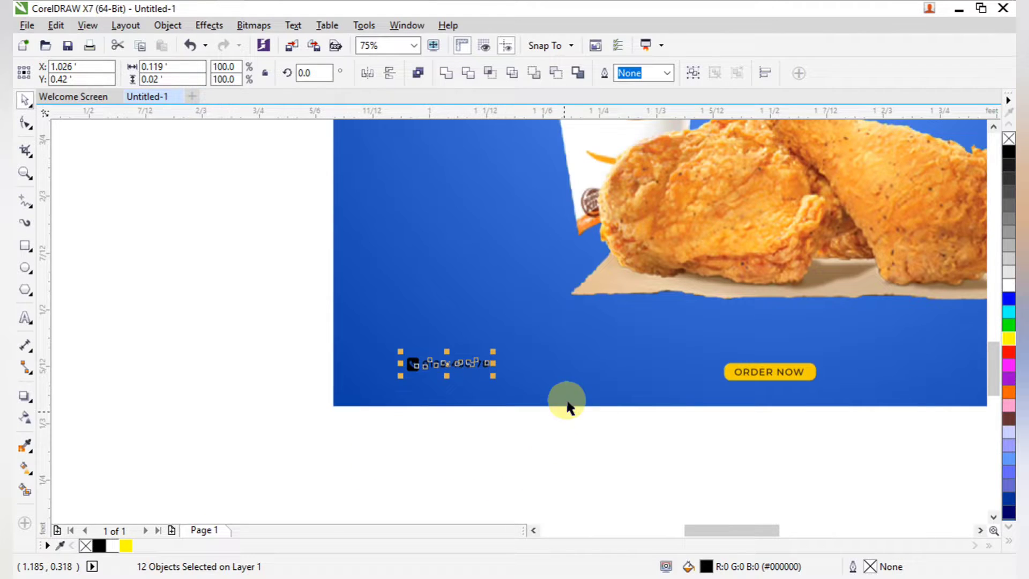
{"action": "left_click", "coordinate": [607, 382], "text": "shift"}
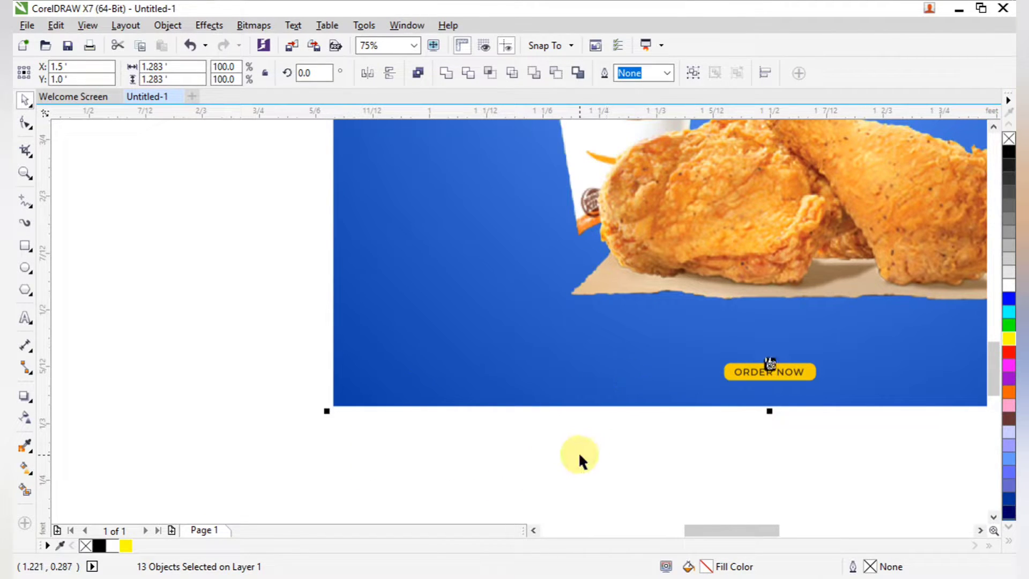
{"action": "key", "text": "ctrl+z"}
Colour the phone number and its icon white and enlarge them to about 0.2 ft wide.
{"action": "left_click_drag", "start_coordinate": [603, 447], "coordinate": [356, 326]}
{"action": "left_click", "coordinate": [1008, 287]}
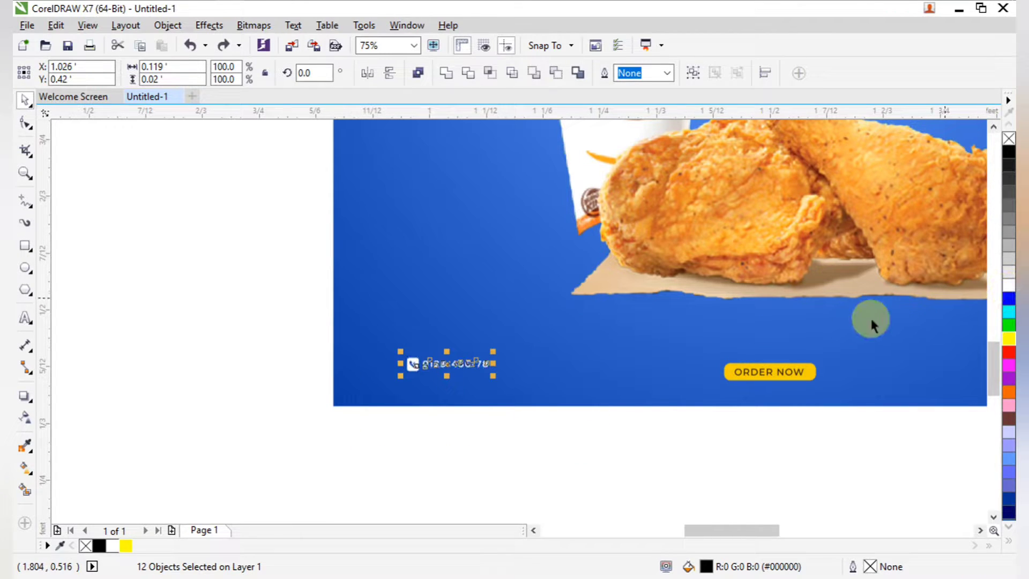
{"action": "left_click_drag", "start_coordinate": [497, 375], "coordinate": [523, 402]}
{"action": "scroll", "coordinate": [577, 468], "scroll_direction": "down", "scroll_amount": 2}
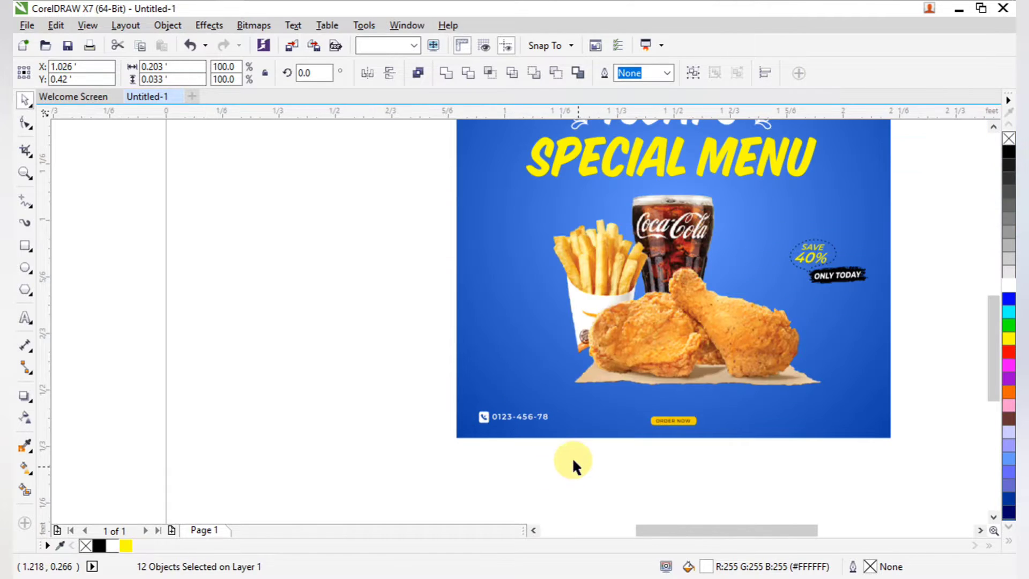
{"action": "left_click", "coordinate": [572, 458]}
Enlarge the ORDER NOW button about its centre to about 0.23 ft wide.
{"action": "scroll", "coordinate": [778, 485], "scroll_direction": "up", "scroll_amount": 2}
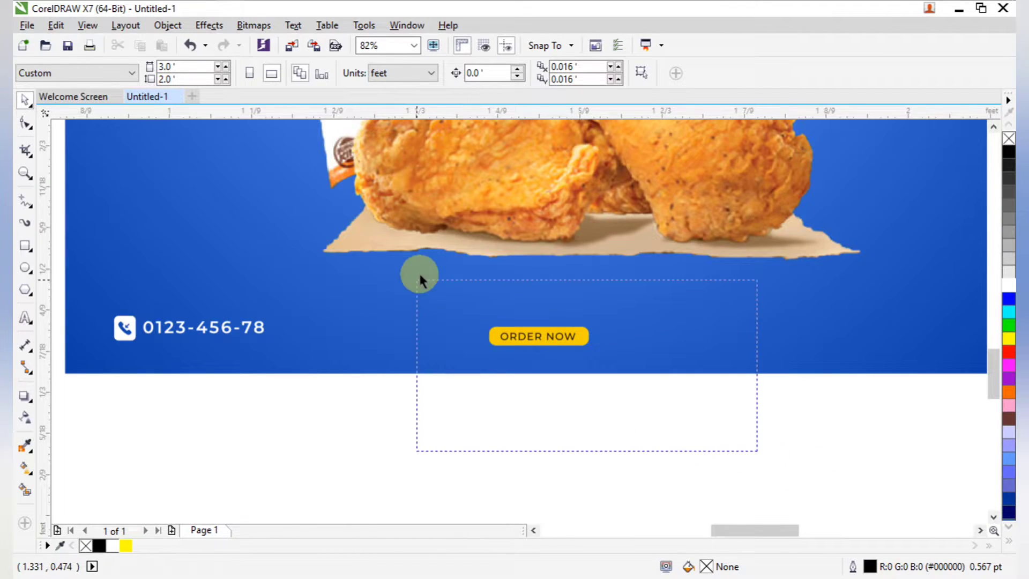
{"action": "left_click_drag", "start_coordinate": [419, 279], "coordinate": [447, 294]}
{"action": "key", "text": "ctrl+r"}
{"action": "scroll", "coordinate": [603, 434], "scroll_direction": "down", "scroll_amount": 2}
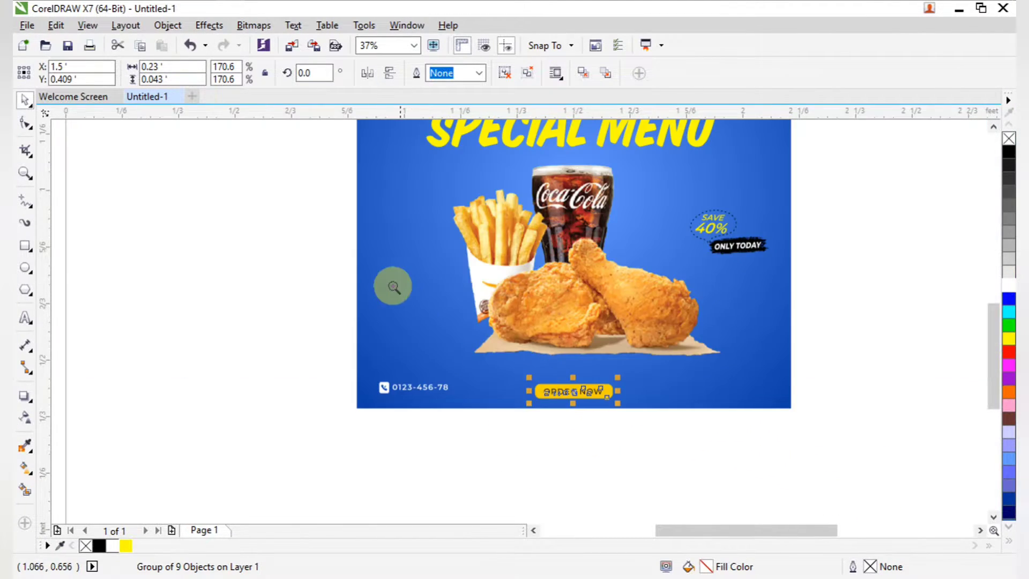
{"action": "scroll", "coordinate": [654, 399], "scroll_direction": "up", "scroll_amount": 3}
{"action": "scroll", "coordinate": [654, 399], "scroll_direction": "down", "scroll_amount": 2}
Place the website line with its icon in the blue square's lower-right corner, about 0.16 ft wide, and colour it white.
{"action": "left_click_drag", "start_coordinate": [586, 314], "coordinate": [781, 457]}
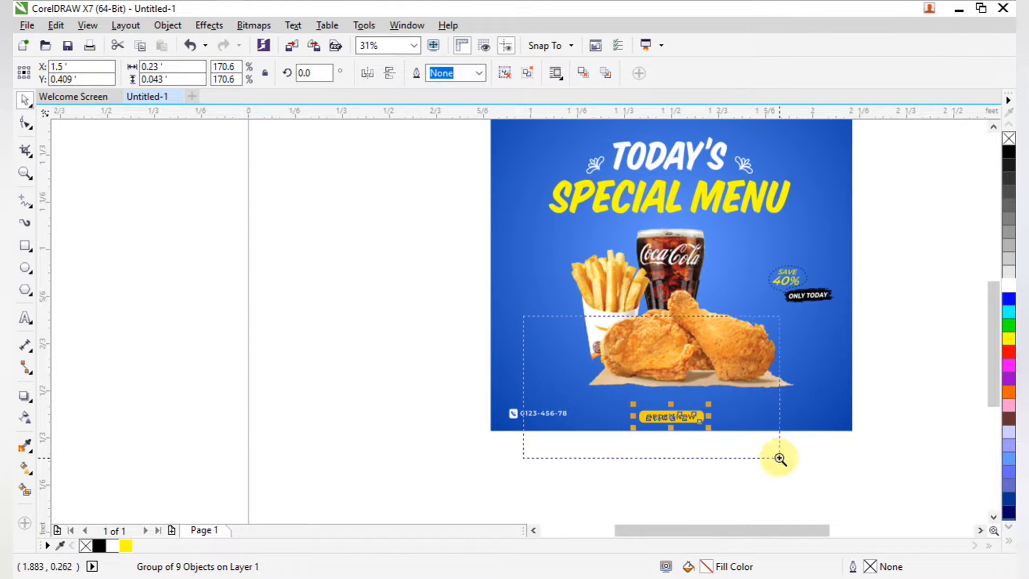
{"action": "scroll", "coordinate": [661, 385], "scroll_direction": "down", "scroll_amount": 2}
{"action": "left_click_drag", "start_coordinate": [660, 385], "coordinate": [1008, 486]}
{"action": "left_click_drag", "start_coordinate": [754, 378], "coordinate": [754, 378]}
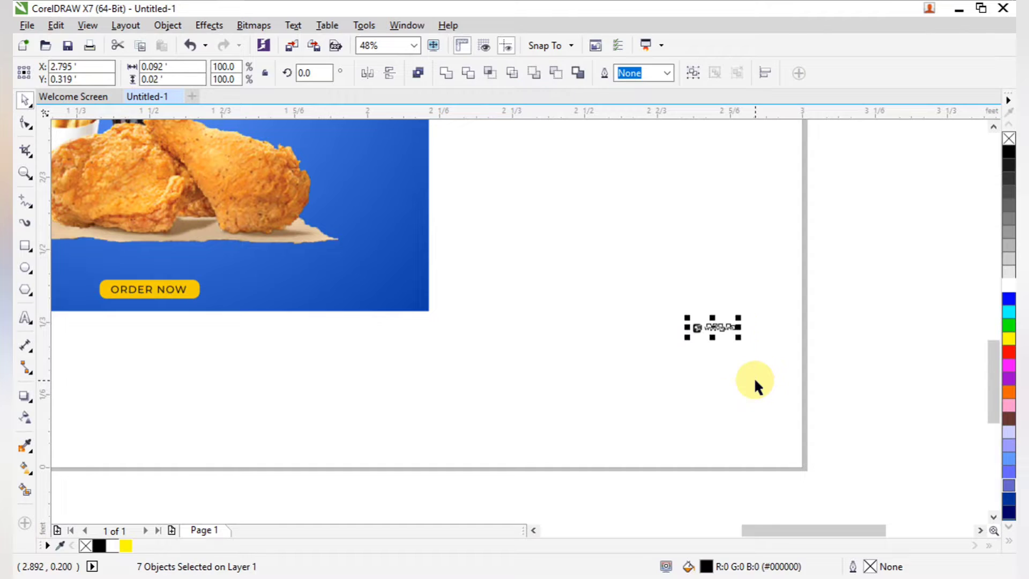
{"action": "left_click_drag", "start_coordinate": [713, 329], "coordinate": [377, 297]}
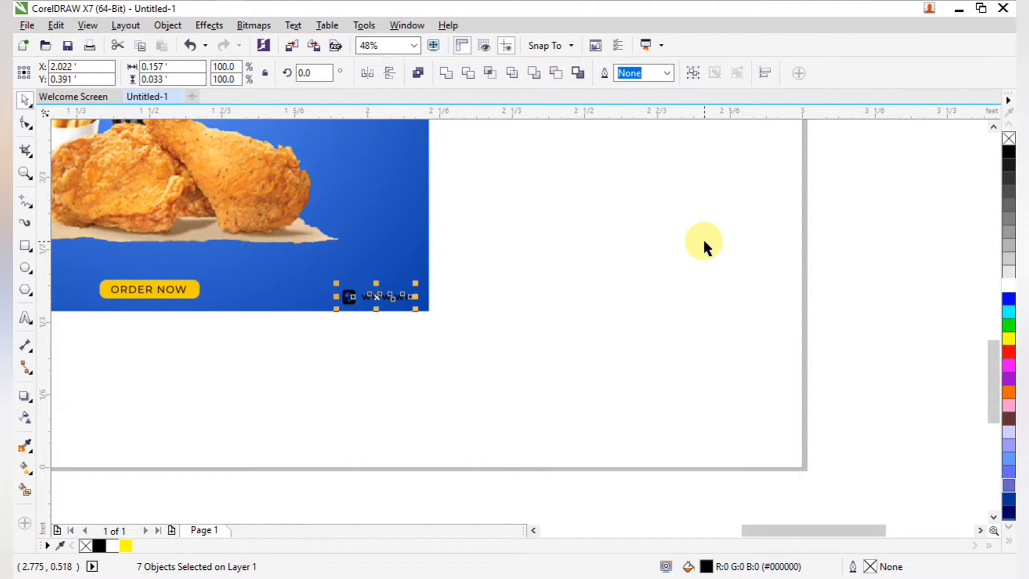
{"action": "left_click", "coordinate": [748, 290]}
{"action": "scroll", "coordinate": [748, 290], "scroll_direction": "down", "scroll_amount": 2}
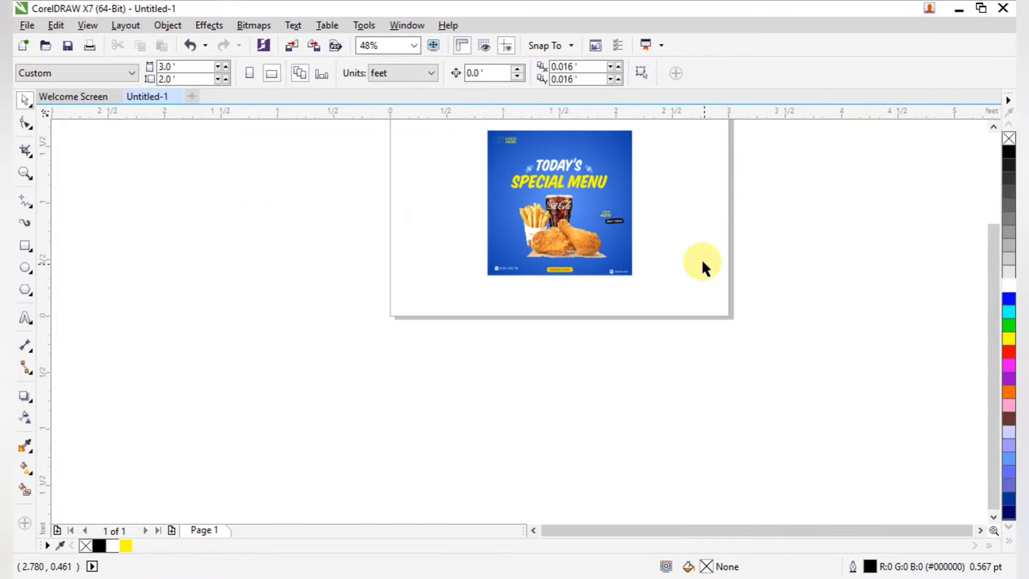
{"action": "scroll", "coordinate": [636, 275], "scroll_direction": "up", "scroll_amount": 2}
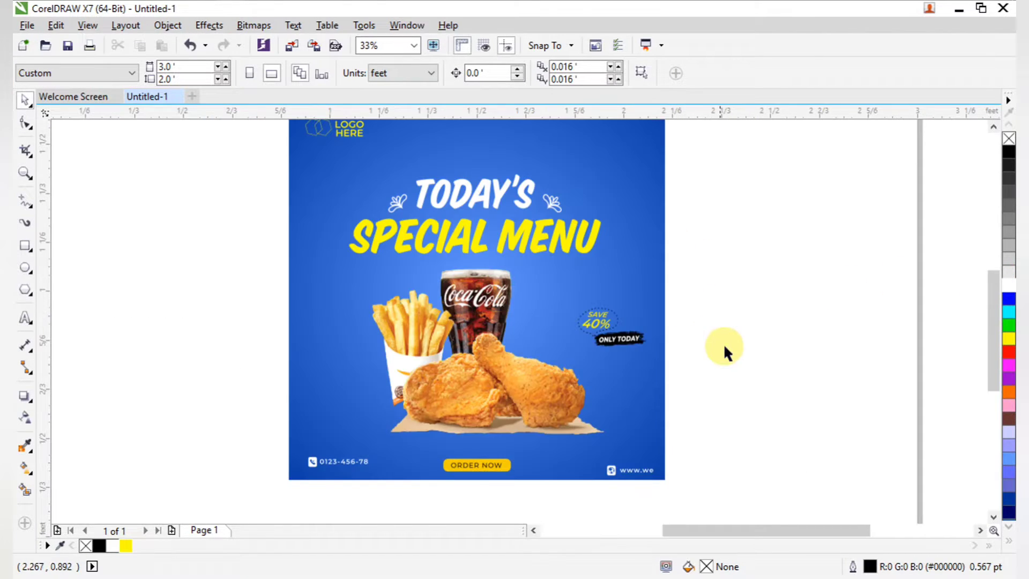
{"action": "left_click_drag", "start_coordinate": [735, 374], "coordinate": [548, 288]}
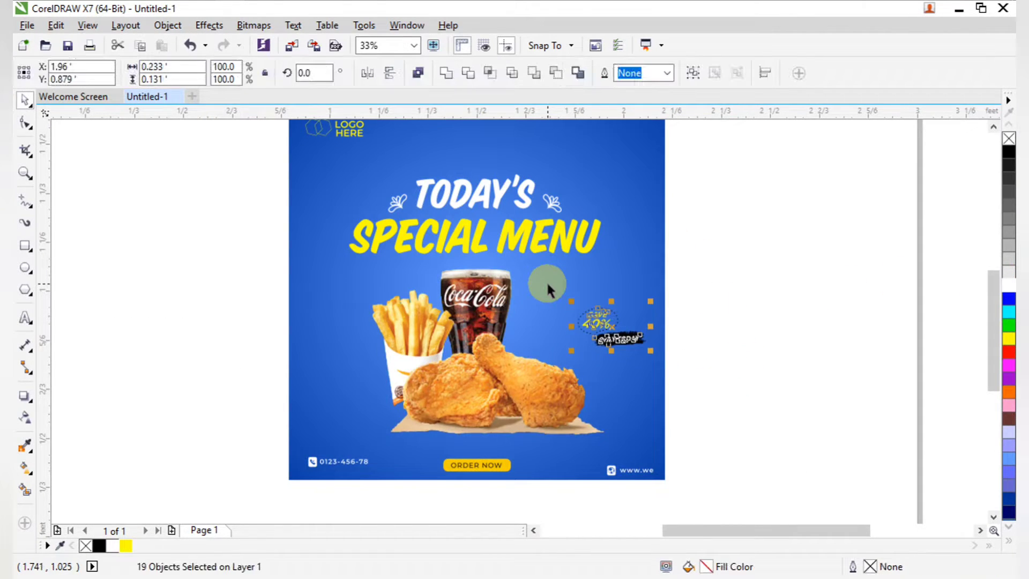
{"action": "left_click", "coordinate": [757, 369]}
{"action": "key", "text": "ctrl+z"}
{"action": "left_click", "coordinate": [757, 368]}
Enlarge the whole SAVE 40% ONLY TODAY badge a little more beside the food picture.
{"action": "key", "text": "F2"}
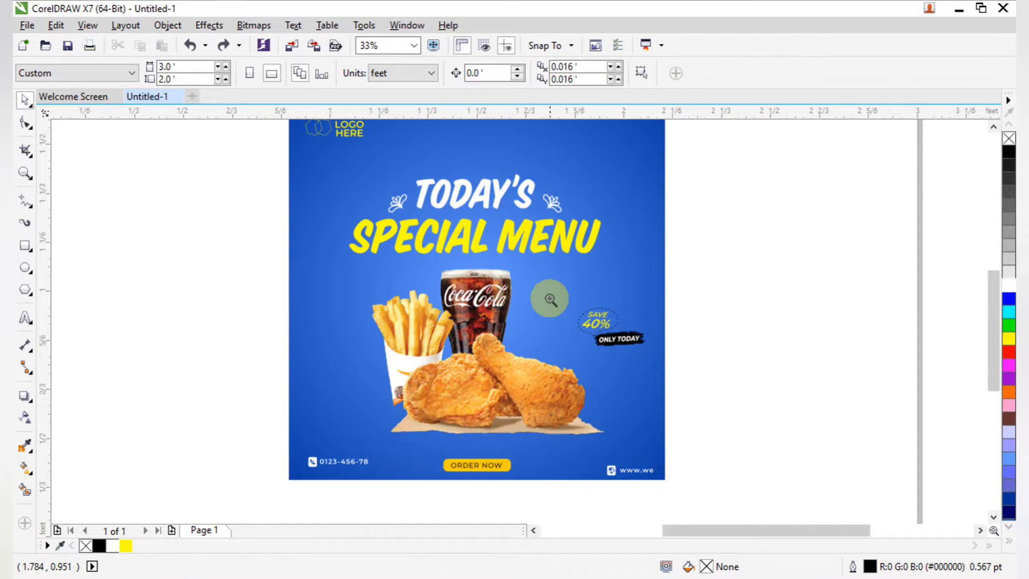
{"action": "left_click_drag", "start_coordinate": [552, 299], "coordinate": [667, 358]}
{"action": "left_click", "coordinate": [627, 343]}
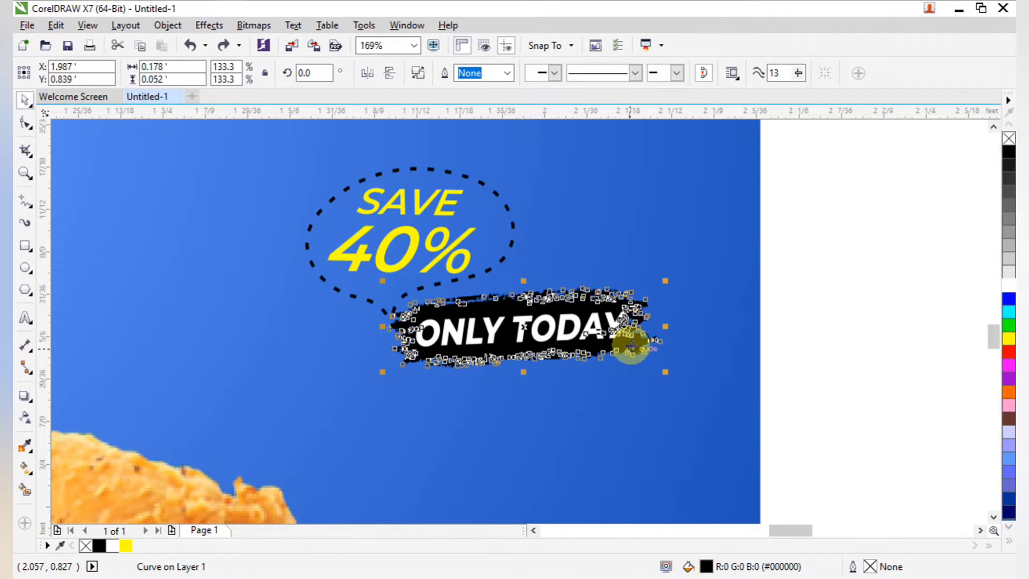
{"action": "left_click_drag", "start_coordinate": [783, 430], "coordinate": [241, 129]}
{"action": "scroll", "coordinate": [345, 228], "scroll_direction": "down", "scroll_amount": 3}
{"action": "left_click_drag", "start_coordinate": [319, 217], "coordinate": [303, 201]}
{"action": "left_click", "coordinate": [445, 298]}
Add a soft glow around the food picture using a glow preset of the Drop Shadow tool.
{"action": "scroll", "coordinate": [445, 298], "scroll_direction": "down", "scroll_amount": 1}
{"action": "left_click_drag", "start_coordinate": [210, 138], "coordinate": [431, 345]}
{"action": "left_click", "coordinate": [443, 387]}
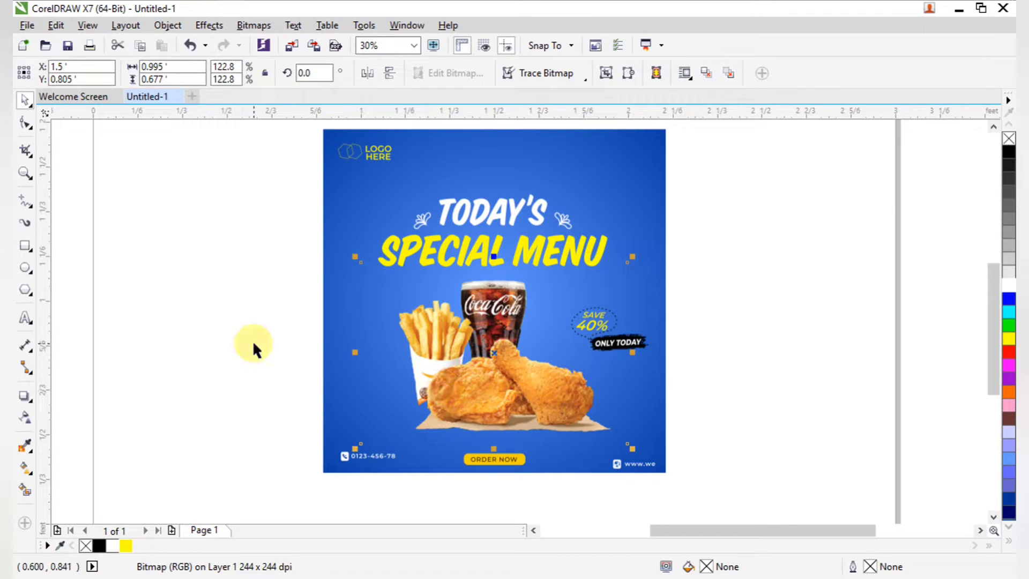
{"action": "left_click", "coordinate": [30, 402]}
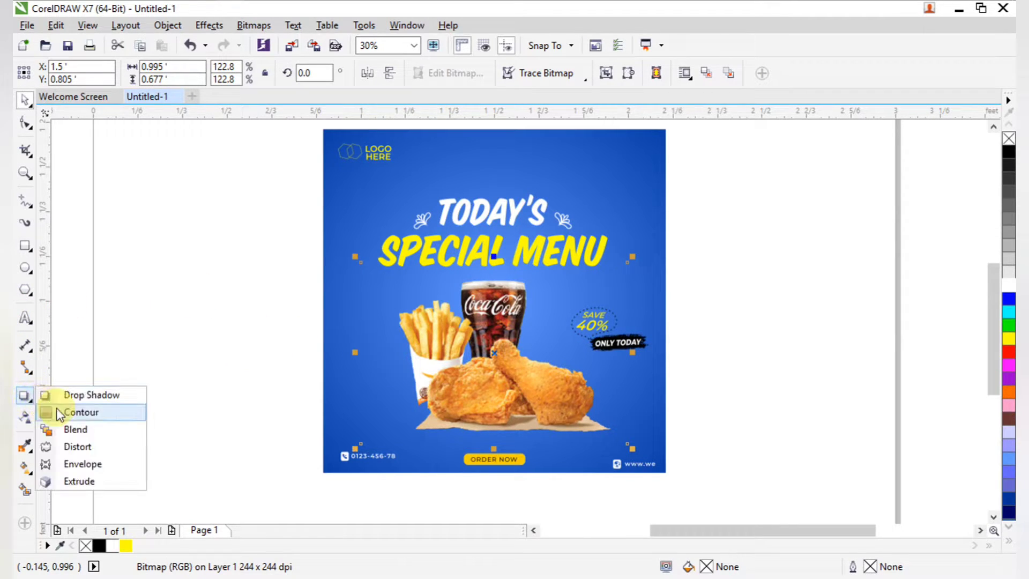
{"action": "left_click", "coordinate": [29, 412]}
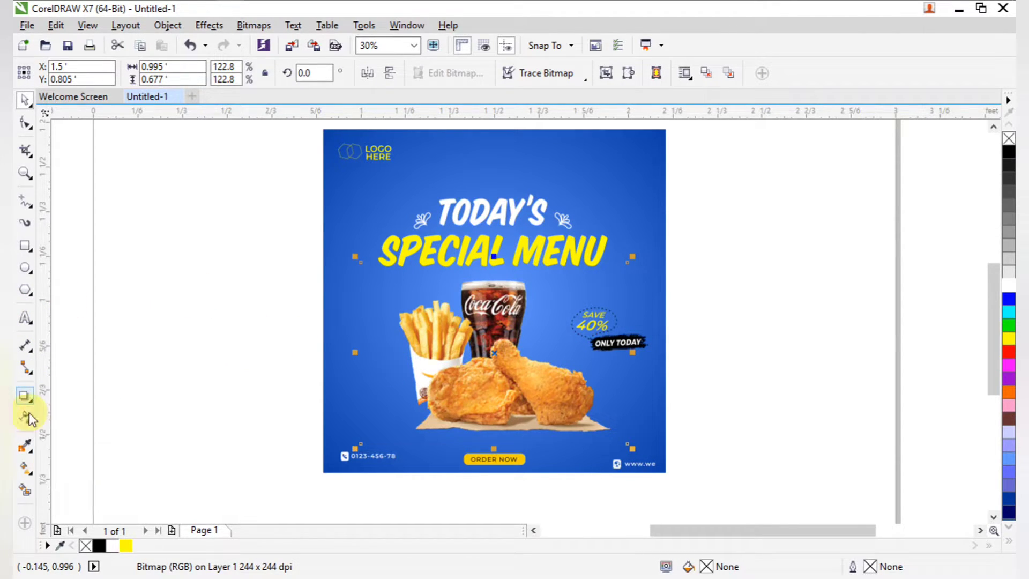
{"action": "left_click", "coordinate": [31, 401]}
{"action": "left_click", "coordinate": [33, 401]}
{"action": "left_click", "coordinate": [23, 399]}
{"action": "left_click", "coordinate": [31, 403]}
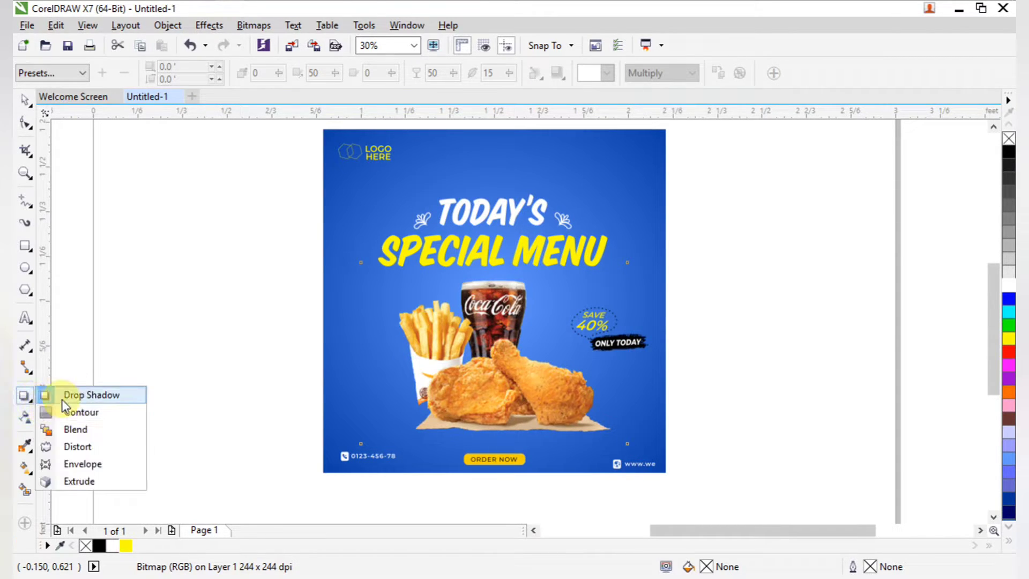
{"action": "left_click", "coordinate": [63, 398]}
{"action": "left_click", "coordinate": [52, 75]}
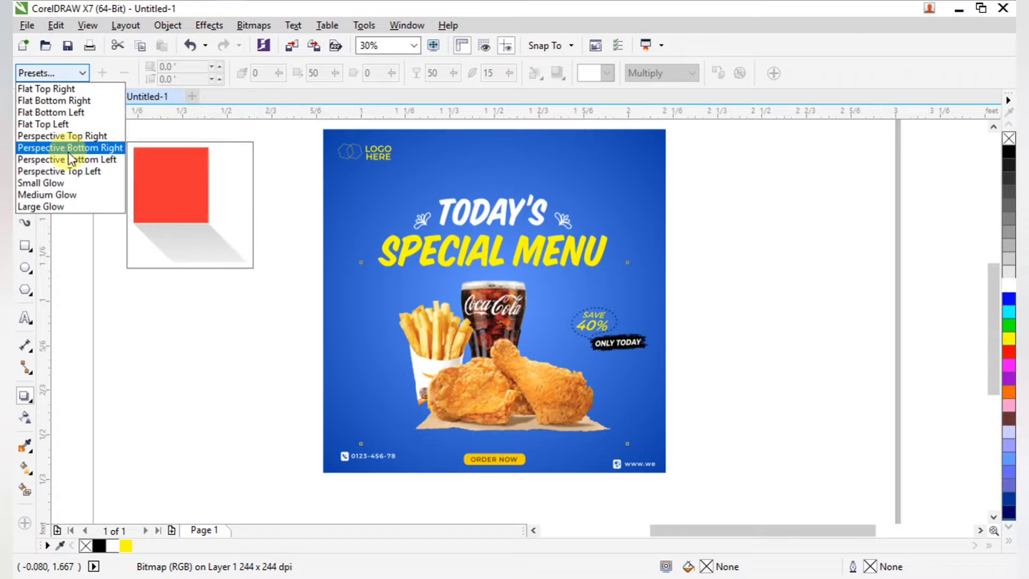
{"action": "left_click", "coordinate": [74, 158]}
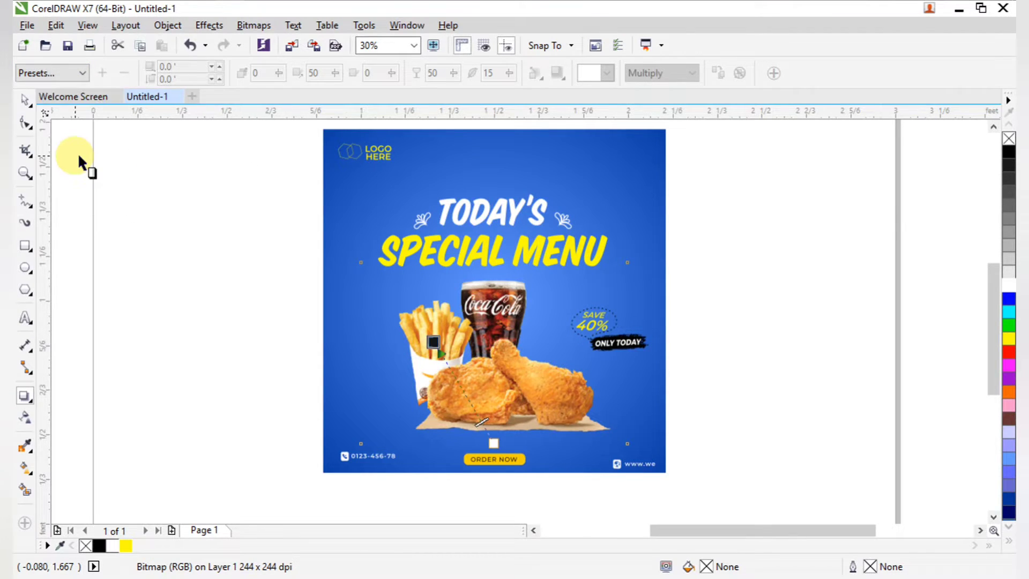
{"action": "left_click", "coordinate": [82, 74]}
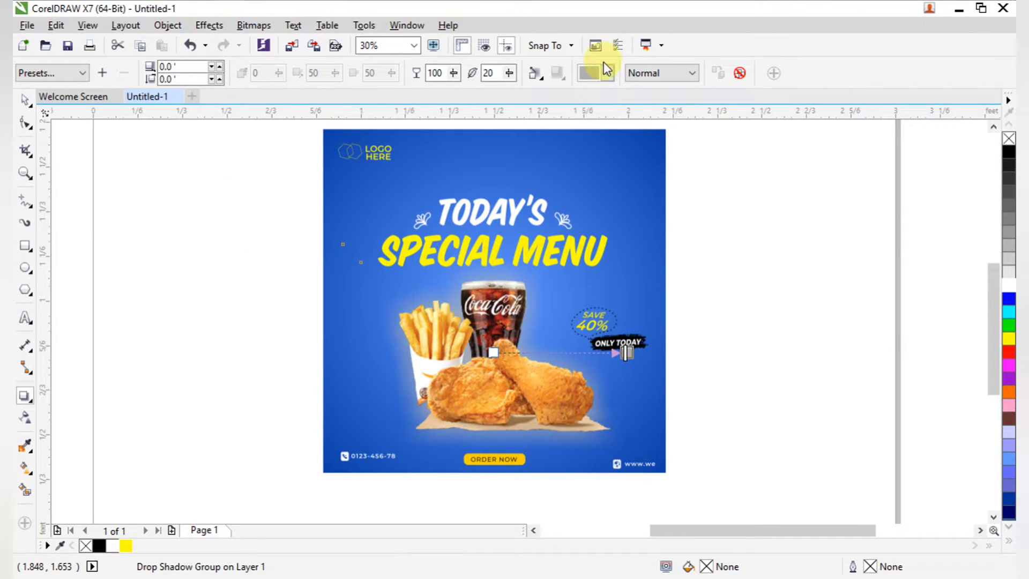
Change the colour of the food picture's drop shadow to black.
{"action": "left_click", "coordinate": [603, 81]}
{"action": "left_click", "coordinate": [592, 87]}
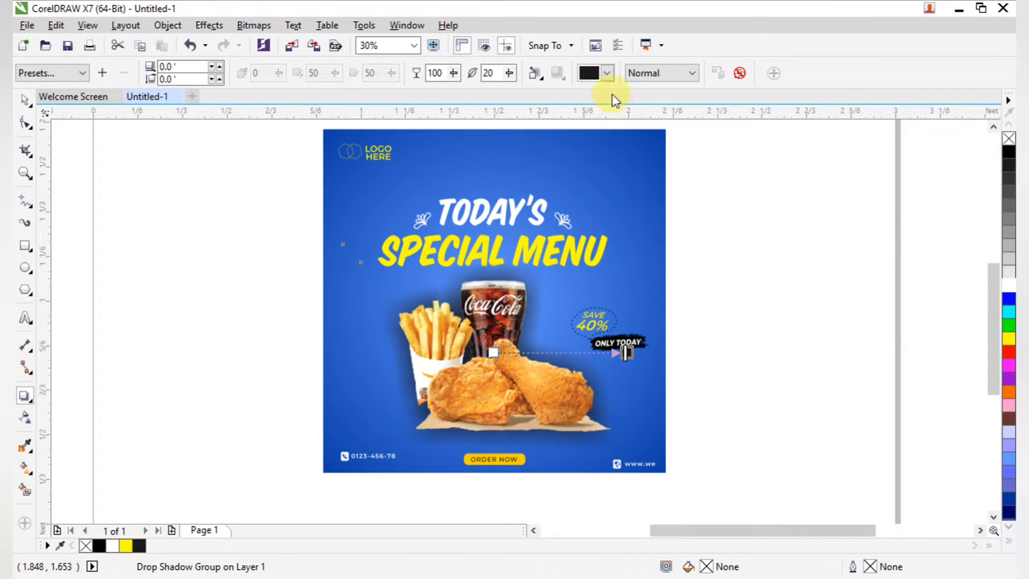
{"action": "left_click", "coordinate": [591, 75]}
{"action": "left_click", "coordinate": [584, 87]}
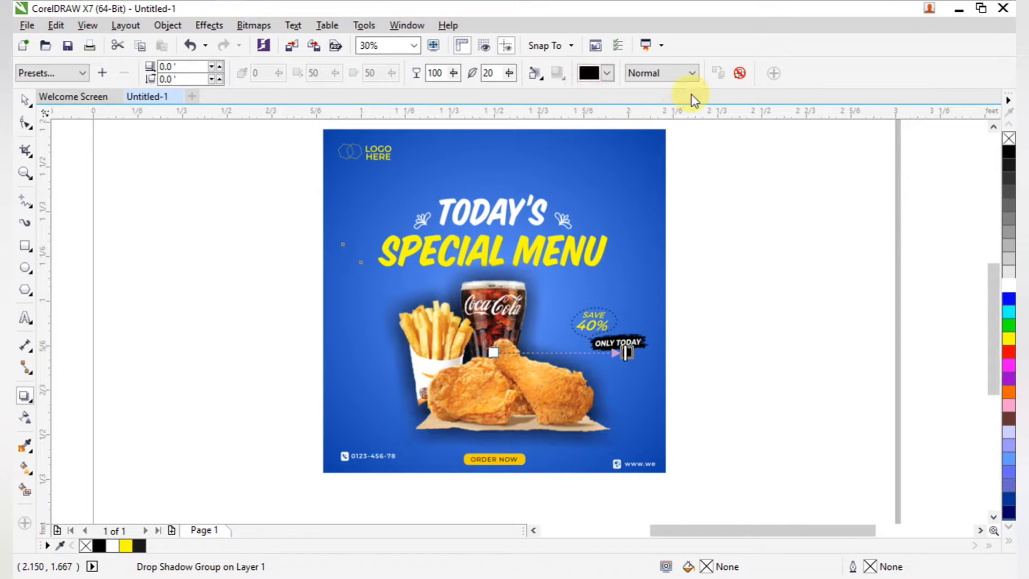
Try the Multiply and Subtract merge modes on the food picture's shadow and return it to Normal.
{"action": "left_click", "coordinate": [679, 72]}
{"action": "left_click", "coordinate": [664, 135]}
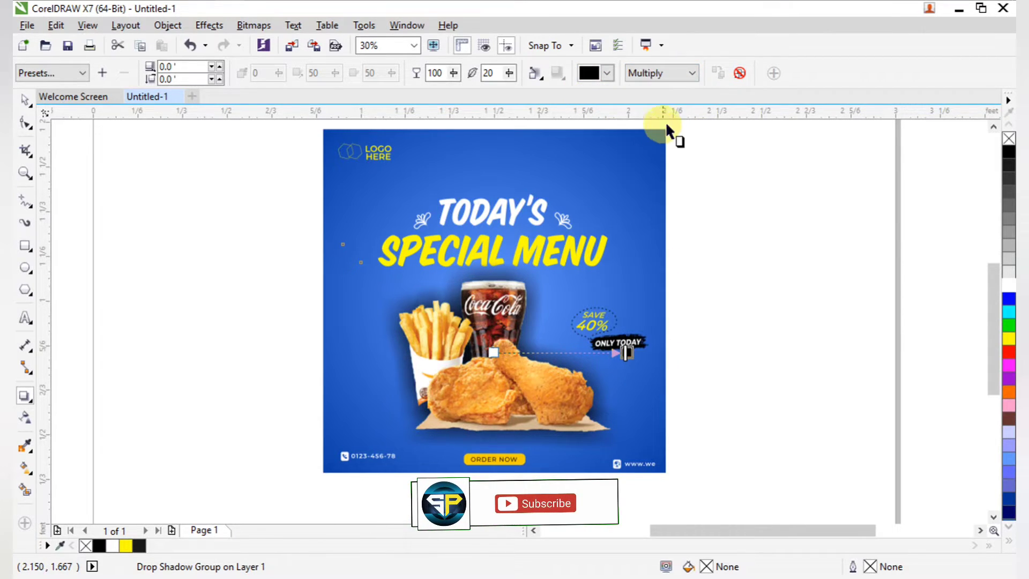
{"action": "left_click", "coordinate": [661, 74]}
{"action": "left_click", "coordinate": [661, 111]}
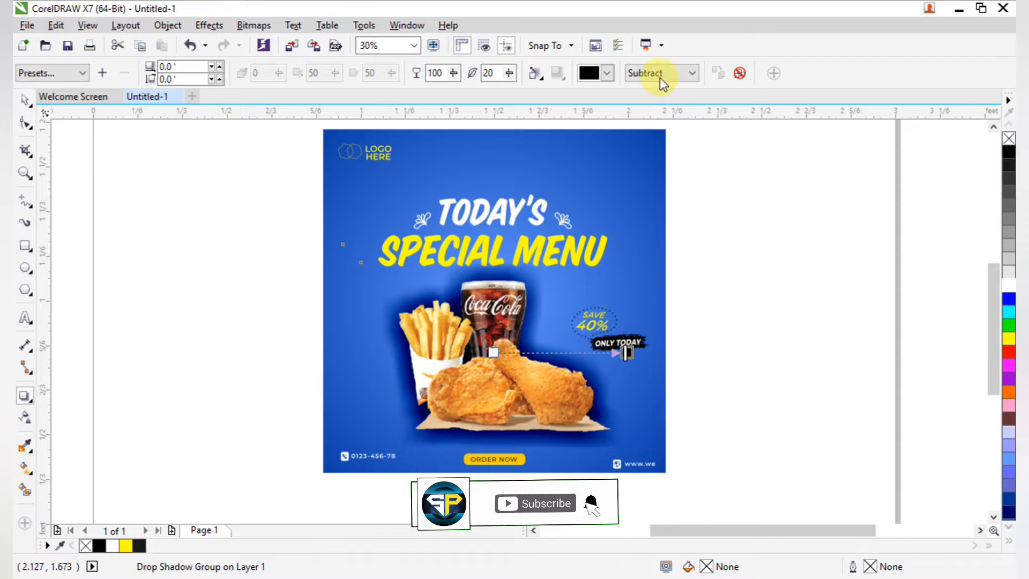
{"action": "left_click", "coordinate": [661, 77]}
{"action": "left_click", "coordinate": [659, 73]}
{"action": "left_click", "coordinate": [661, 75]}
{"action": "left_click", "coordinate": [655, 87]}
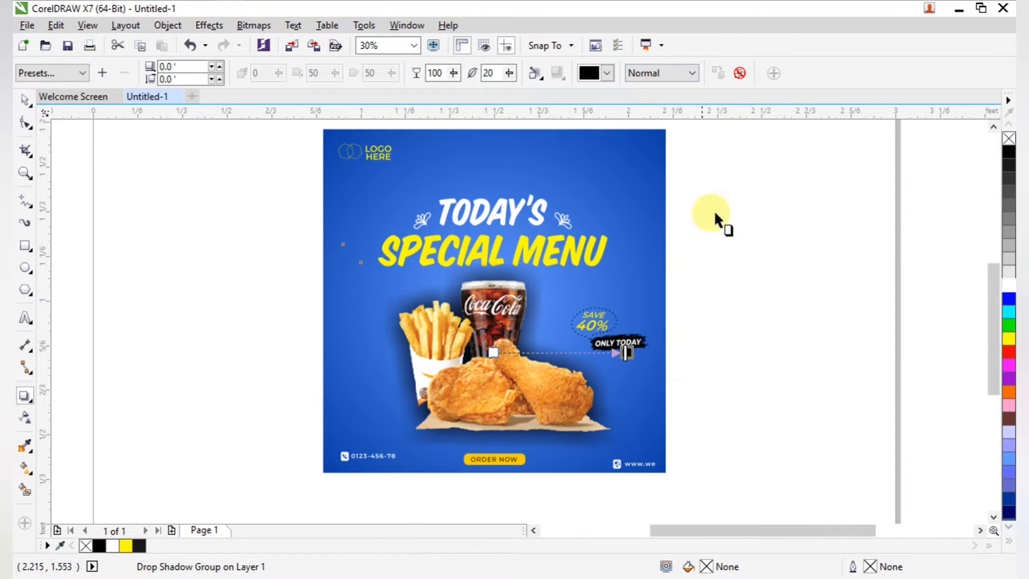
{"action": "left_click", "coordinate": [758, 302]}
Draw a small circle near the blue square's upper-right corner and shrink it about its centre to about 0.02 ft.
{"action": "scroll", "coordinate": [670, 261], "scroll_direction": "down", "scroll_amount": 2}
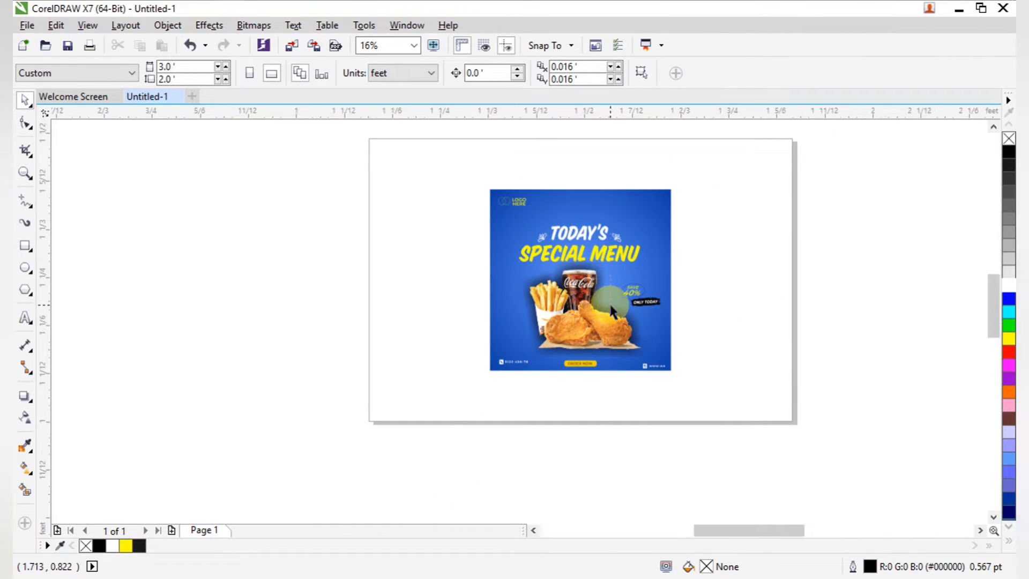
{"action": "key", "text": "z"}
{"action": "left_click_drag", "start_coordinate": [453, 200], "coordinate": [639, 369]}
{"action": "left_click_drag", "start_coordinate": [421, 168], "coordinate": [739, 317]}
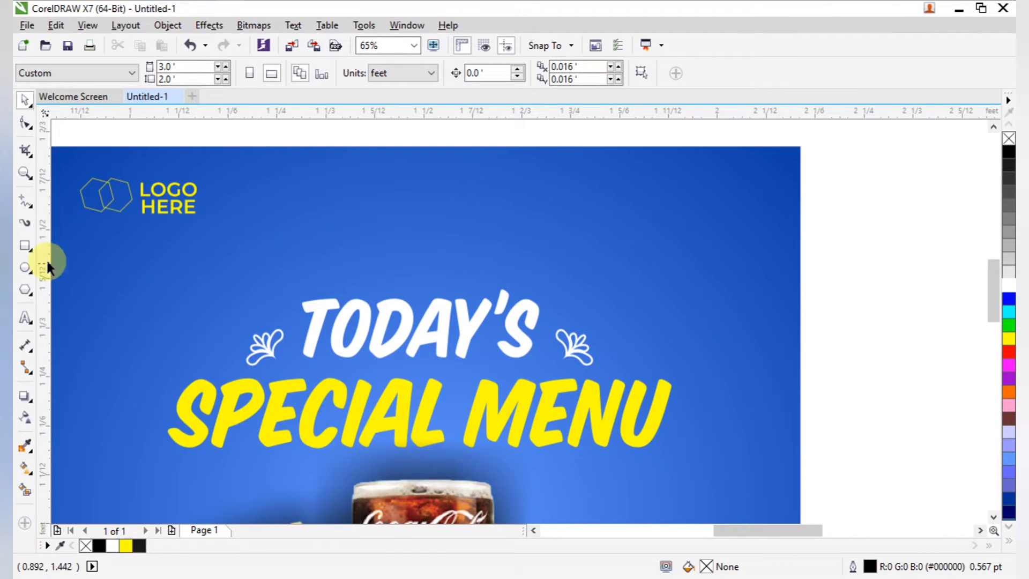
{"action": "left_click", "coordinate": [25, 268]}
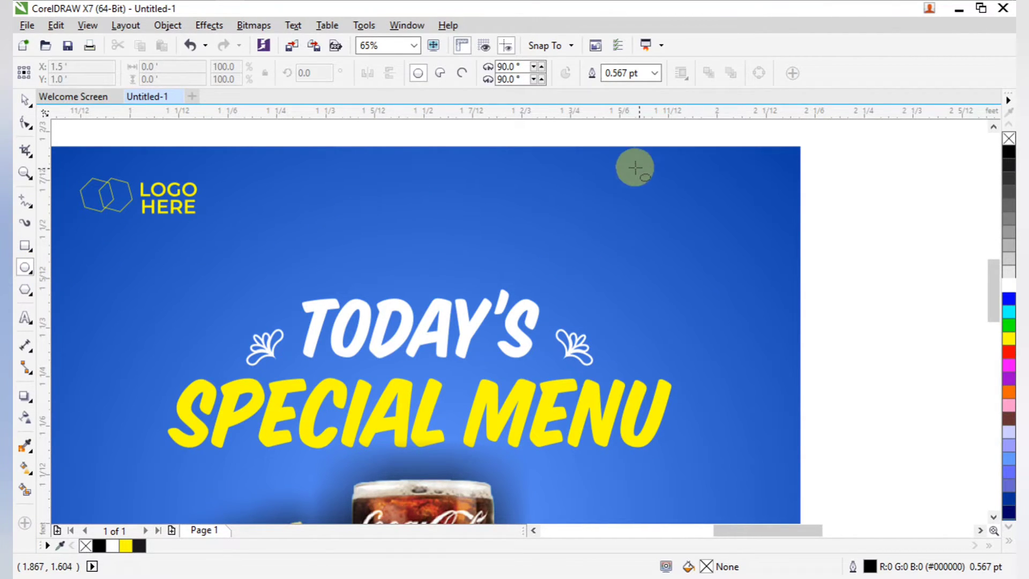
{"action": "left_click_drag", "start_coordinate": [627, 169], "coordinate": [625, 191]}
{"action": "scroll", "coordinate": [605, 150], "scroll_direction": "down", "scroll_amount": 1}
{"action": "scroll", "coordinate": [632, 145], "scroll_direction": "up", "scroll_amount": 2}
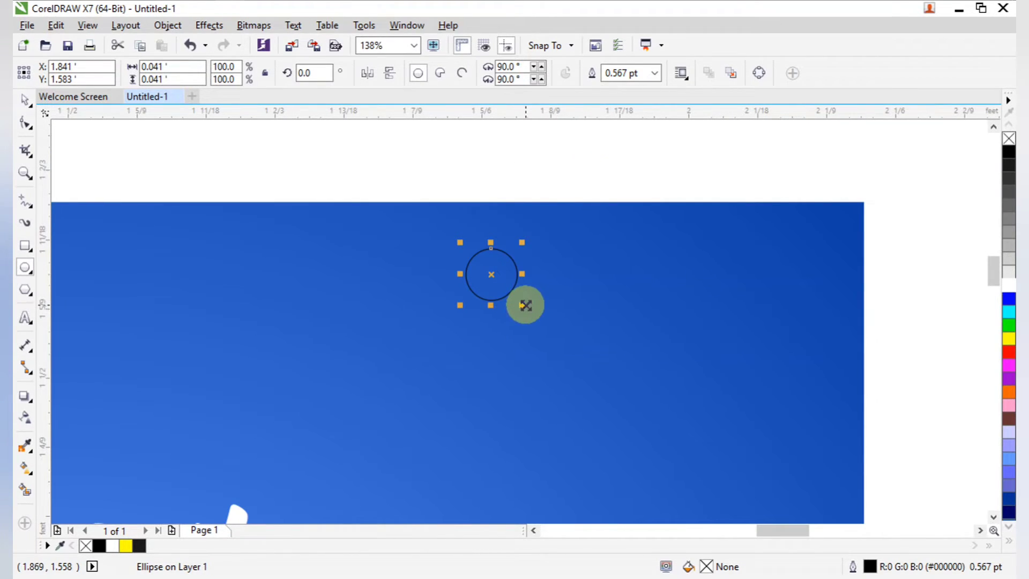
{"action": "left_click_drag", "start_coordinate": [523, 305], "coordinate": [507, 289]}
Shift the small circle to the right and duplicate it horizontally into an evenly spaced row of four, about 0.19 ft wide.
{"action": "left_click", "coordinate": [591, 279]}
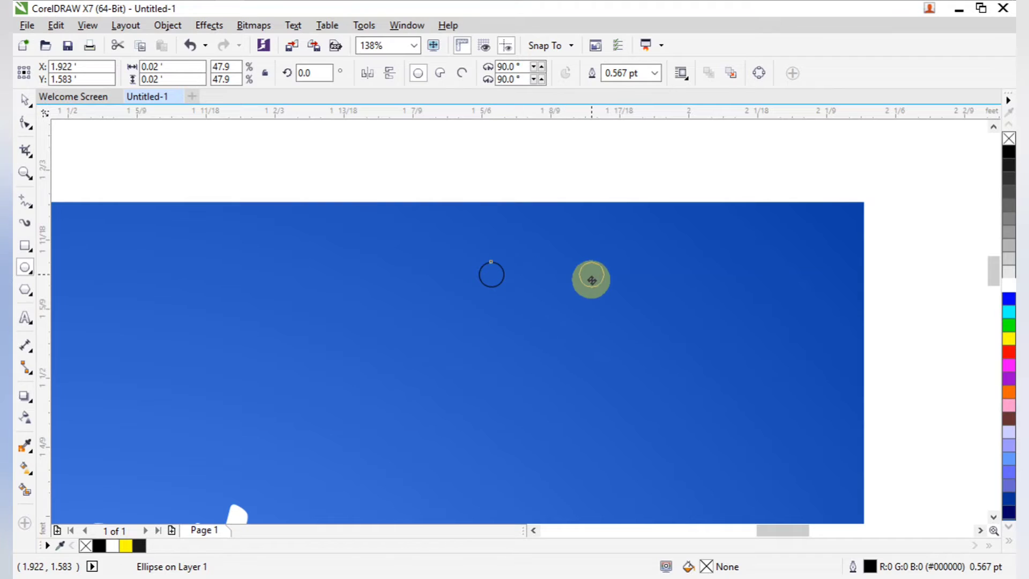
{"action": "left_click_drag", "start_coordinate": [545, 274], "coordinate": [617, 272]}
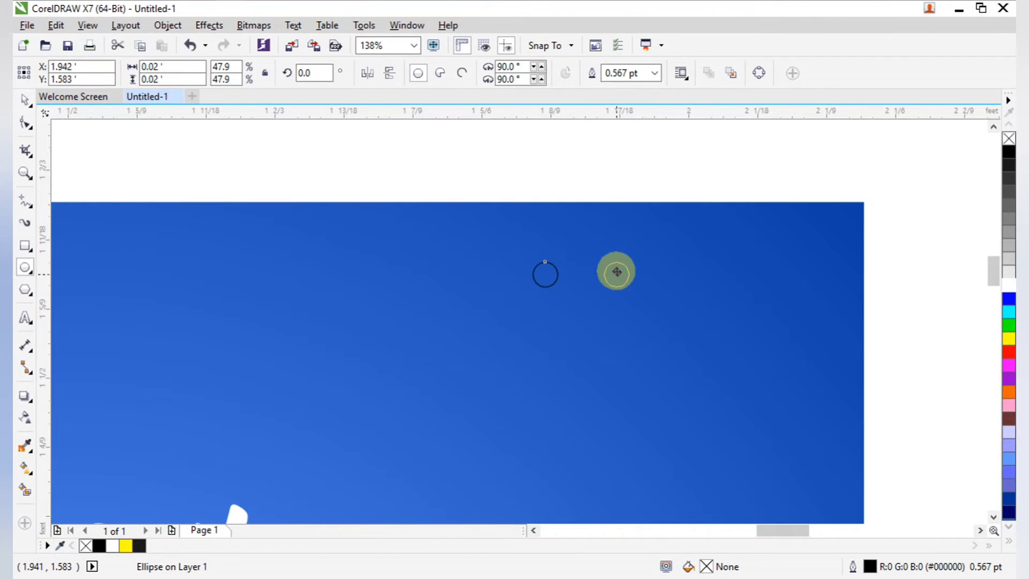
{"action": "key", "text": "ctrl+r"}
{"action": "key", "text": "ctrl+r"}
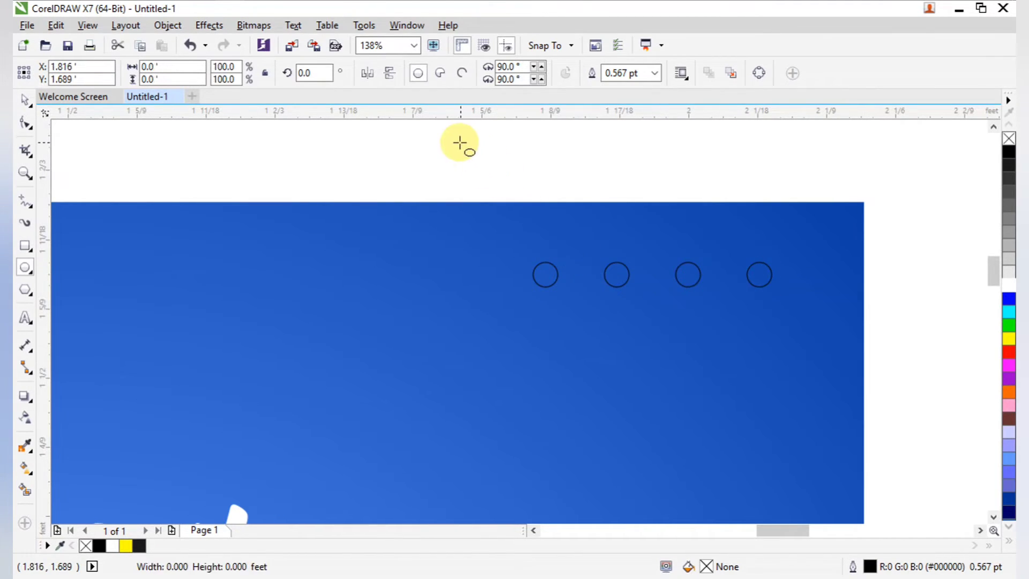
{"action": "left_click_drag", "start_coordinate": [462, 143], "coordinate": [677, 320]}
{"action": "key", "text": "ctrl+z"}
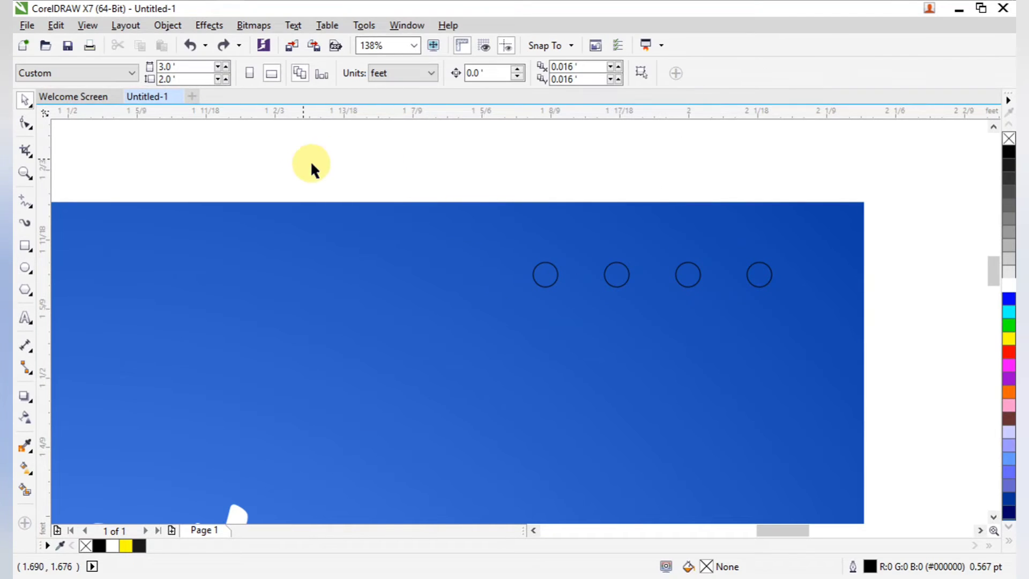
Move the row of four circles down slightly and duplicate it downward into six rows about 0.033 ft apart.
{"action": "left_click_drag", "start_coordinate": [535, 236], "coordinate": [790, 337]}
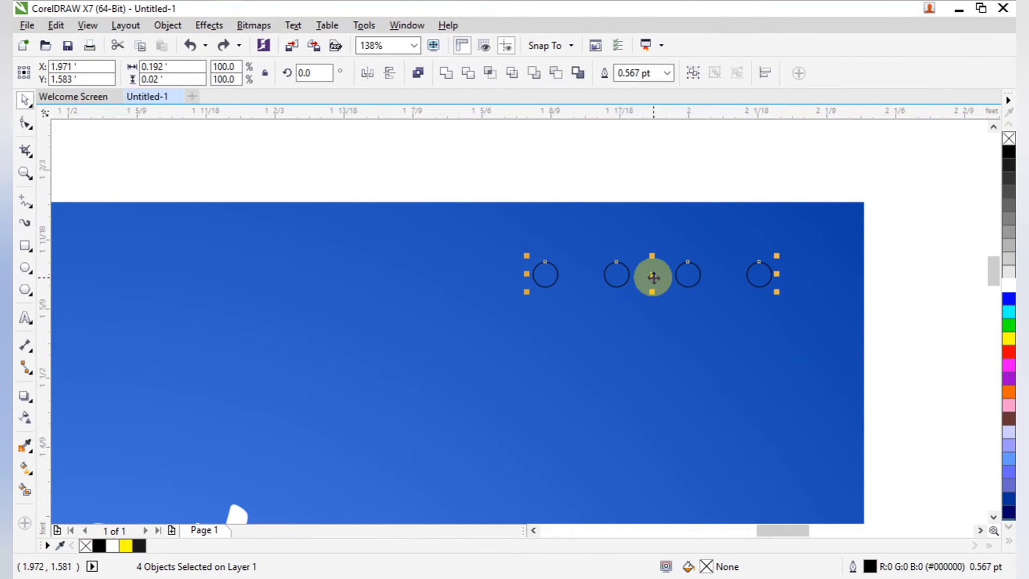
{"action": "left_click_drag", "start_coordinate": [652, 275], "coordinate": [654, 363]}
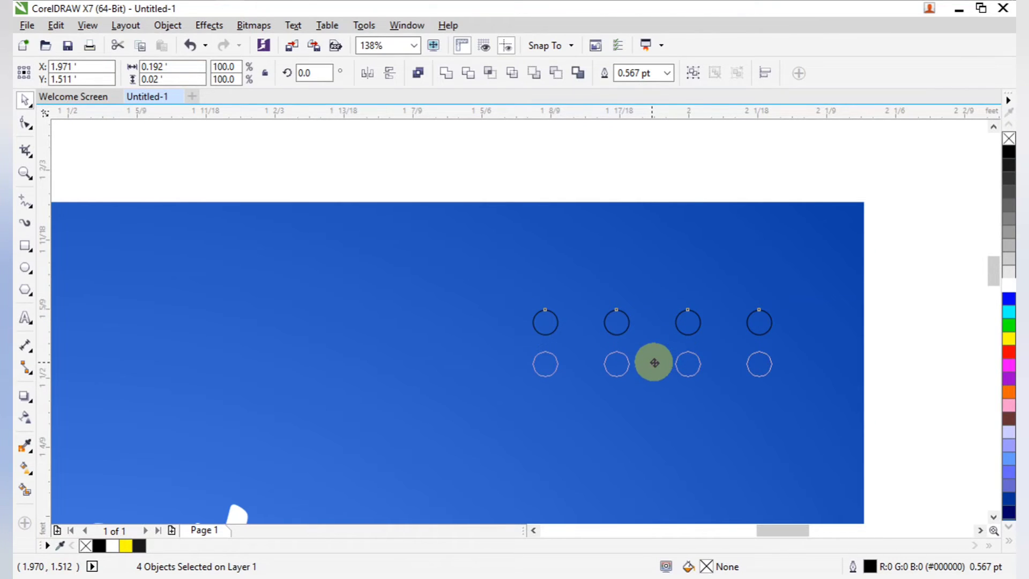
{"action": "key", "text": "ctrl+e"}
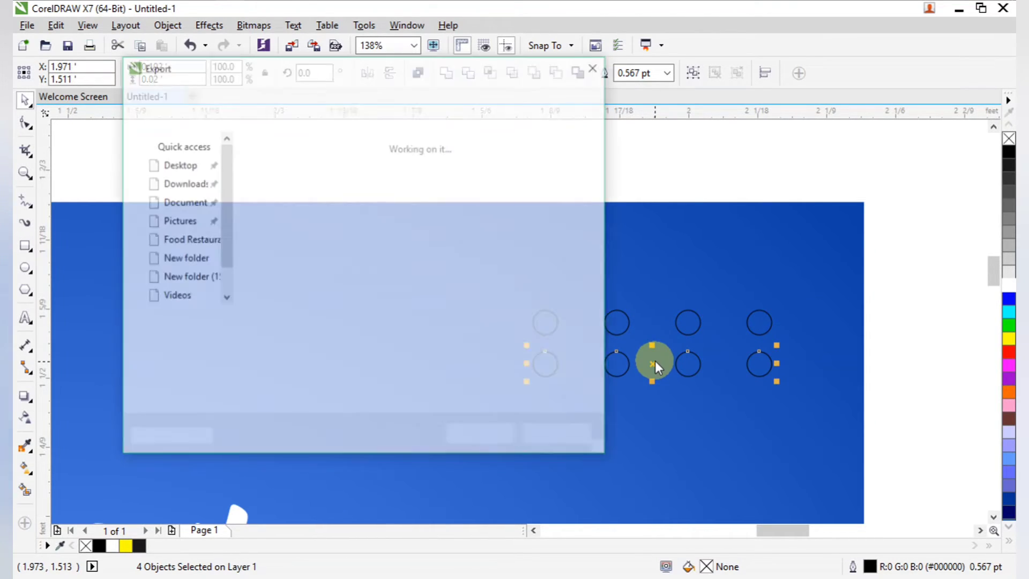
{"action": "left_click", "coordinate": [579, 429]}
{"action": "key", "text": "ctrl+r"}
{"action": "key", "text": "ctrl+r"}
{"action": "key", "text": "ctrl+r"}
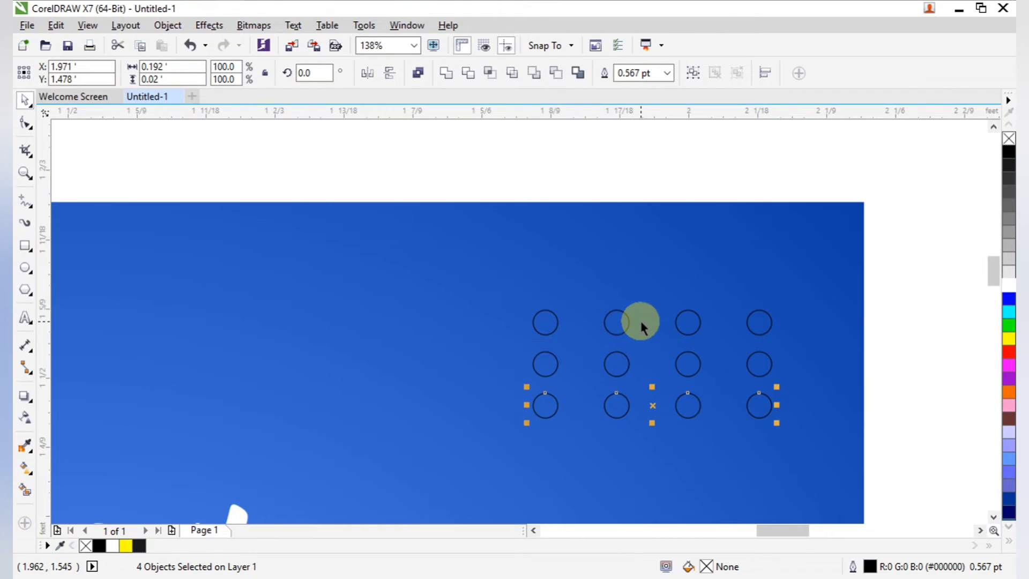
Move all 24 circles closer to the blue square's upper-right corner, centred at about X 2.018 ft, Y 1.518 ft.
{"action": "scroll", "coordinate": [638, 317], "scroll_direction": "down", "scroll_amount": 3}
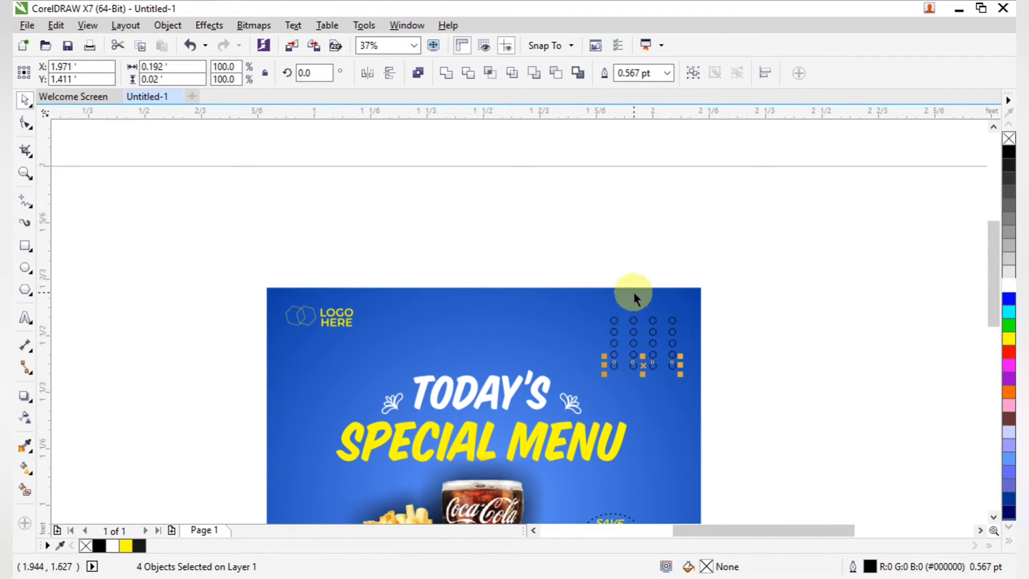
{"action": "left_click_drag", "start_coordinate": [580, 258], "coordinate": [719, 413]}
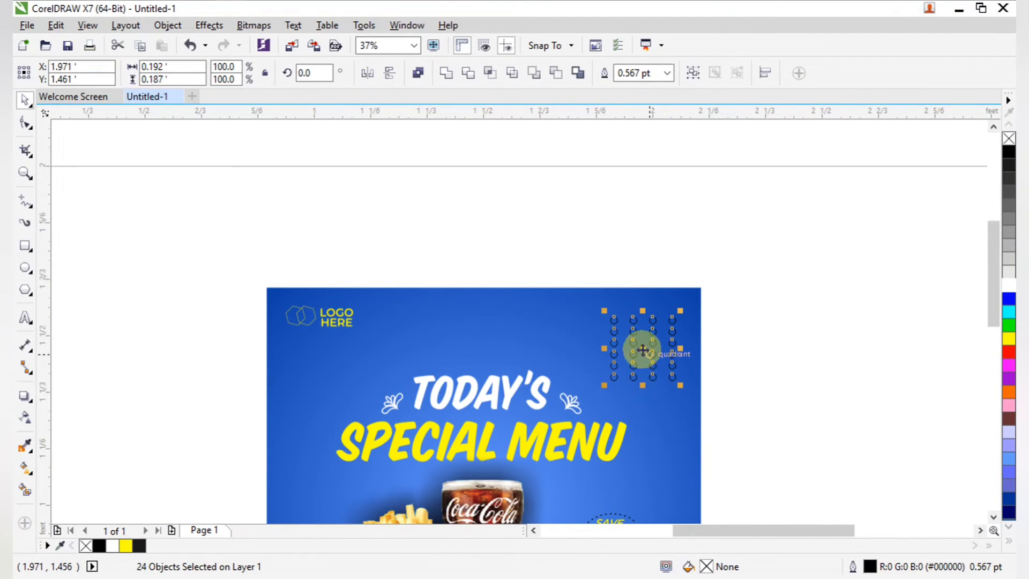
{"action": "left_click_drag", "start_coordinate": [643, 349], "coordinate": [659, 331]}
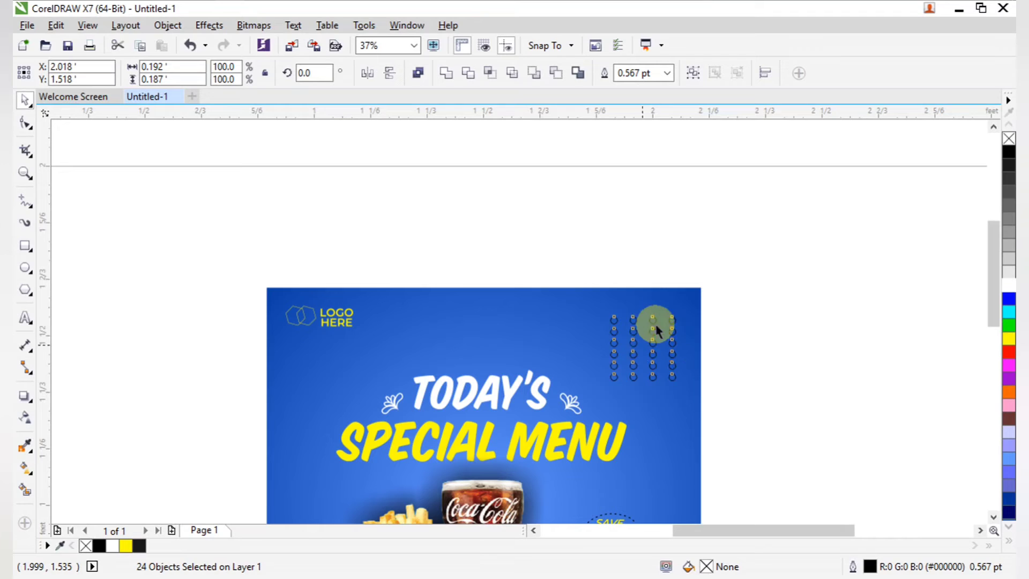
Fill the grid of circles with white and remove their outlines.
{"action": "left_click", "coordinate": [1009, 285]}
{"action": "left_click", "coordinate": [834, 291]}
{"action": "scroll", "coordinate": [810, 293], "scroll_direction": "down", "scroll_amount": 1}
{"action": "key", "text": "F2"}
{"action": "left_click_drag", "start_coordinate": [663, 245], "coordinate": [802, 394]}
{"action": "left_click_drag", "start_coordinate": [804, 396], "coordinate": [466, 195]}
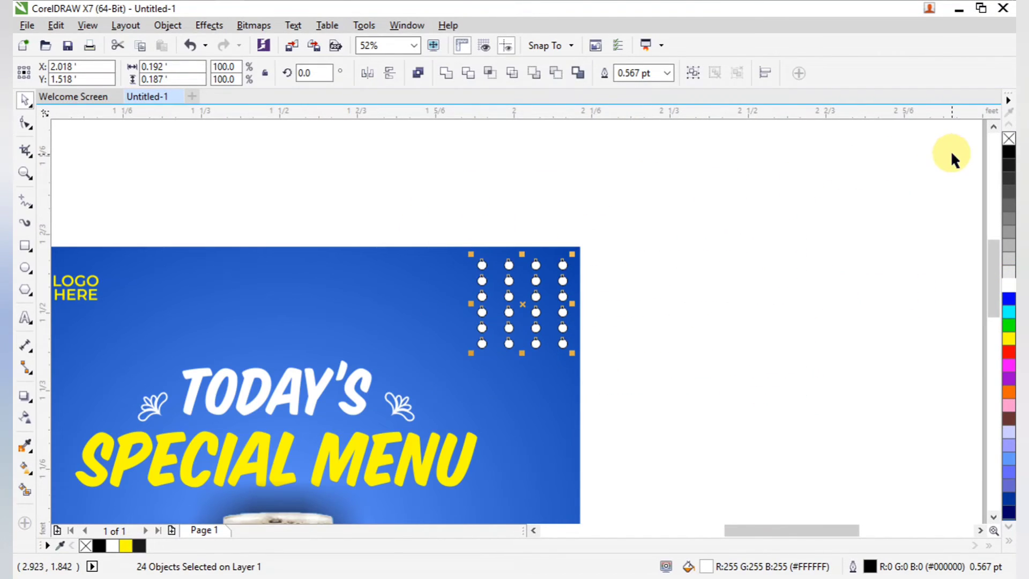
{"action": "right_click", "coordinate": [1009, 138]}
{"action": "left_click", "coordinate": [890, 244]}
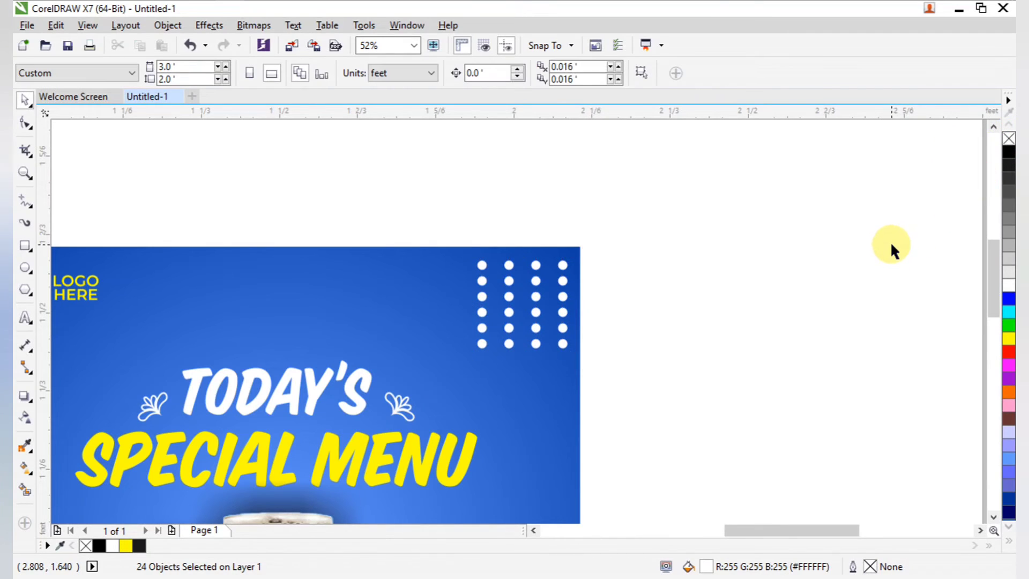
Place a copy of the white dot grid near the blue square's lower-left corner, above the phone number.
{"action": "scroll", "coordinate": [792, 251], "scroll_direction": "down", "scroll_amount": 4}
{"action": "scroll", "coordinate": [748, 336], "scroll_direction": "up", "scroll_amount": 3}
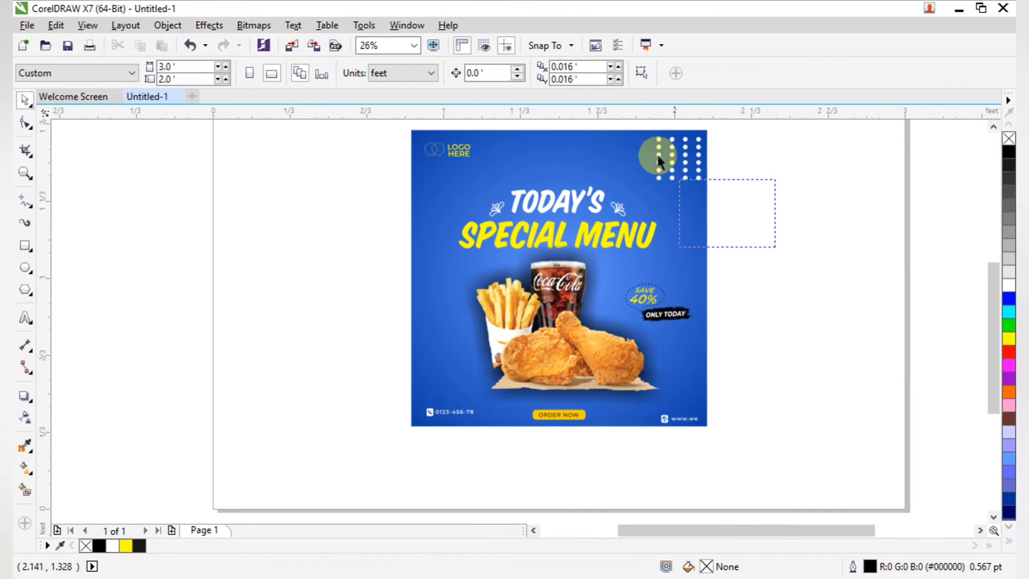
{"action": "left_click_drag", "start_coordinate": [678, 188], "coordinate": [445, 408]}
{"action": "key", "text": "Escape"}
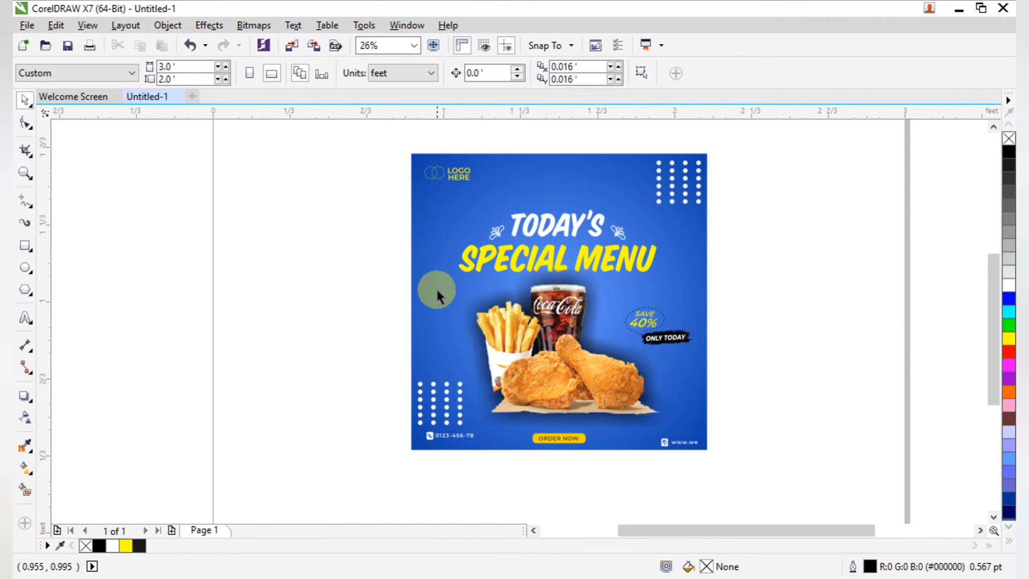
{"action": "scroll", "coordinate": [439, 244], "scroll_direction": "down", "scroll_amount": 2}
{"action": "left_click_drag", "start_coordinate": [425, 216], "coordinate": [577, 370]}
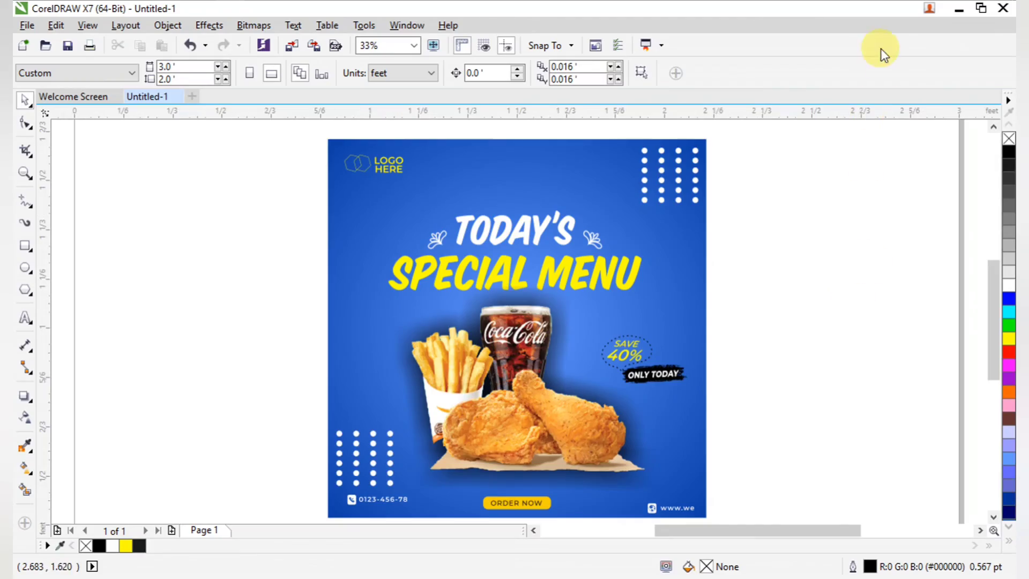